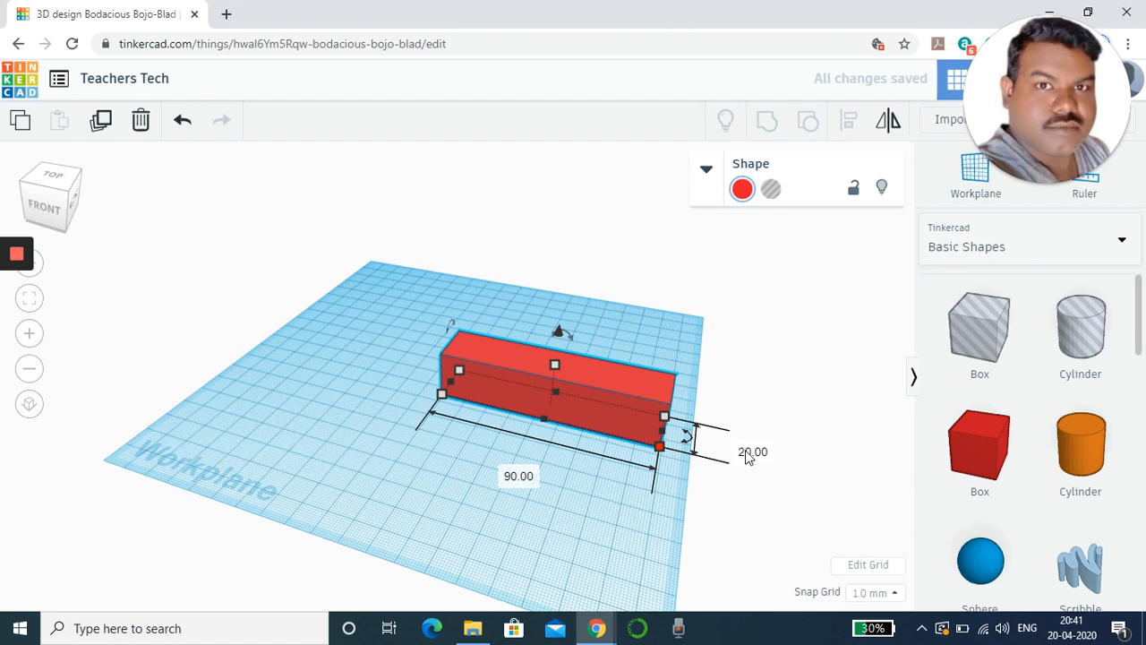
- Set the red box's depth to 45 mm and move the box toward the middle of the workplane
left_click(748, 451)
type("45")
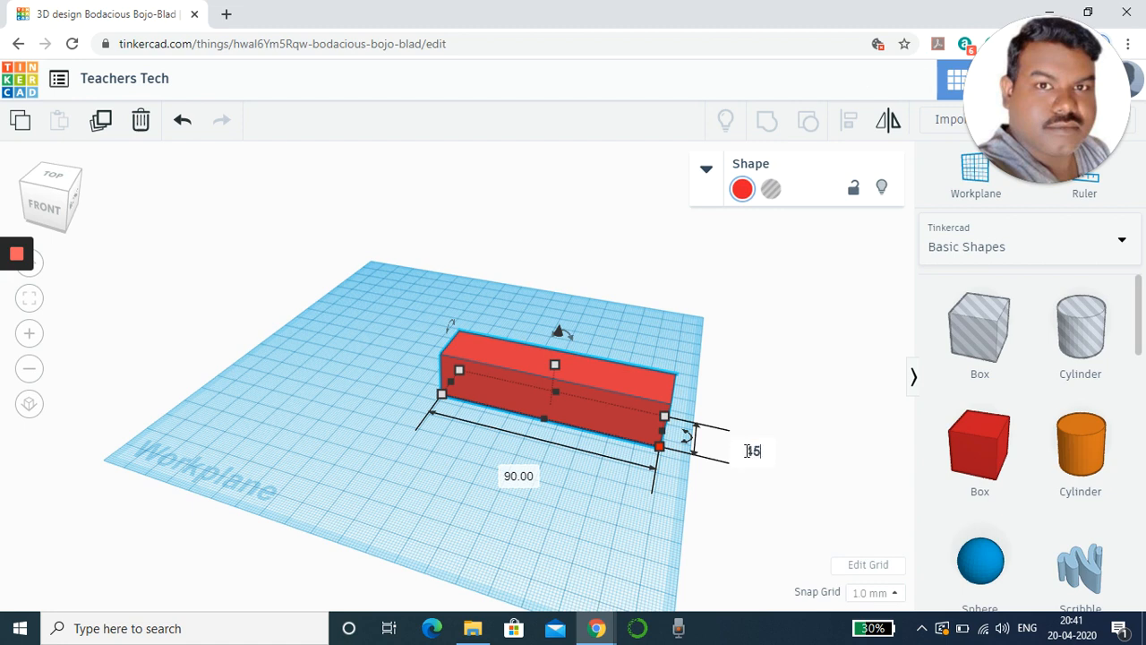
key("Return")
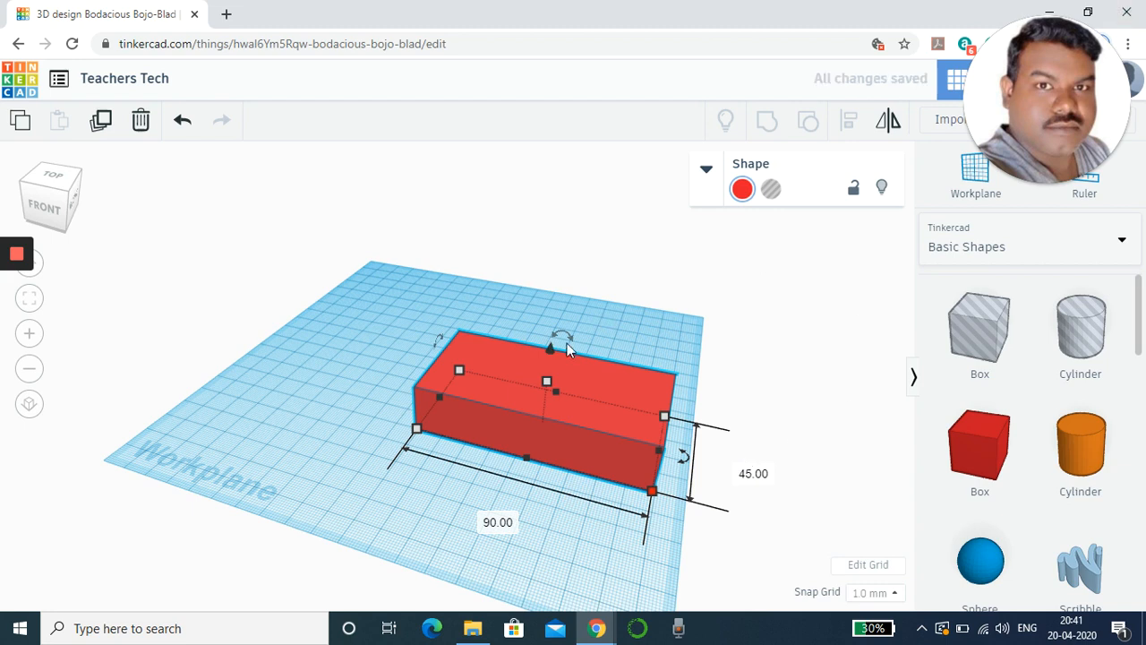
left_click_drag(596, 384, 502, 351)
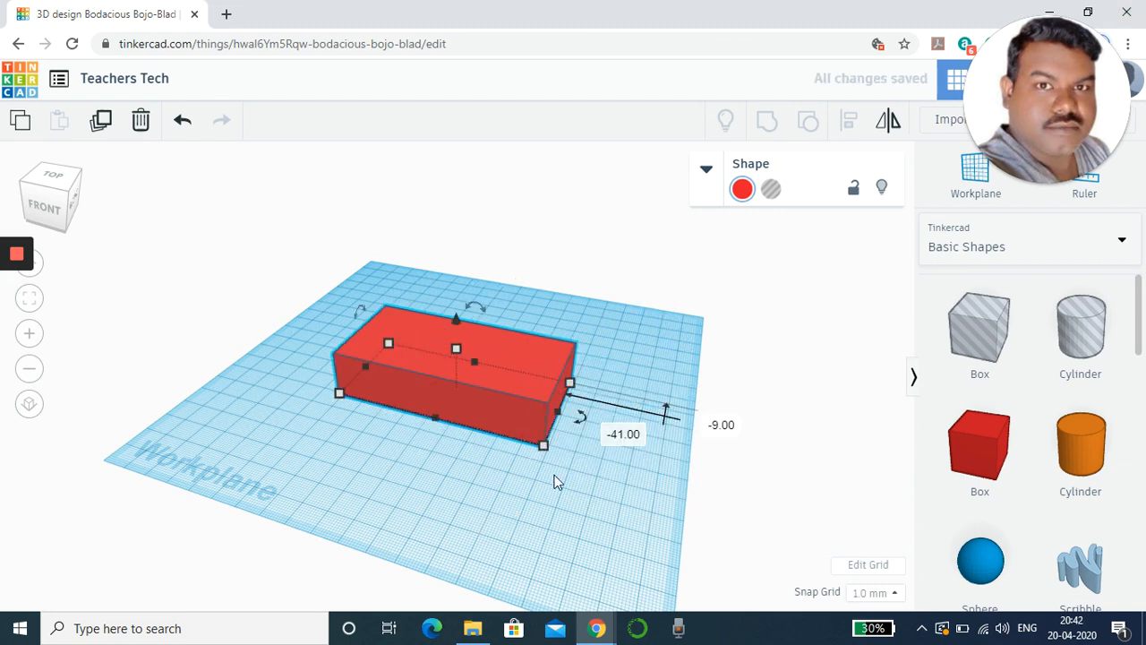
left_click(574, 490)
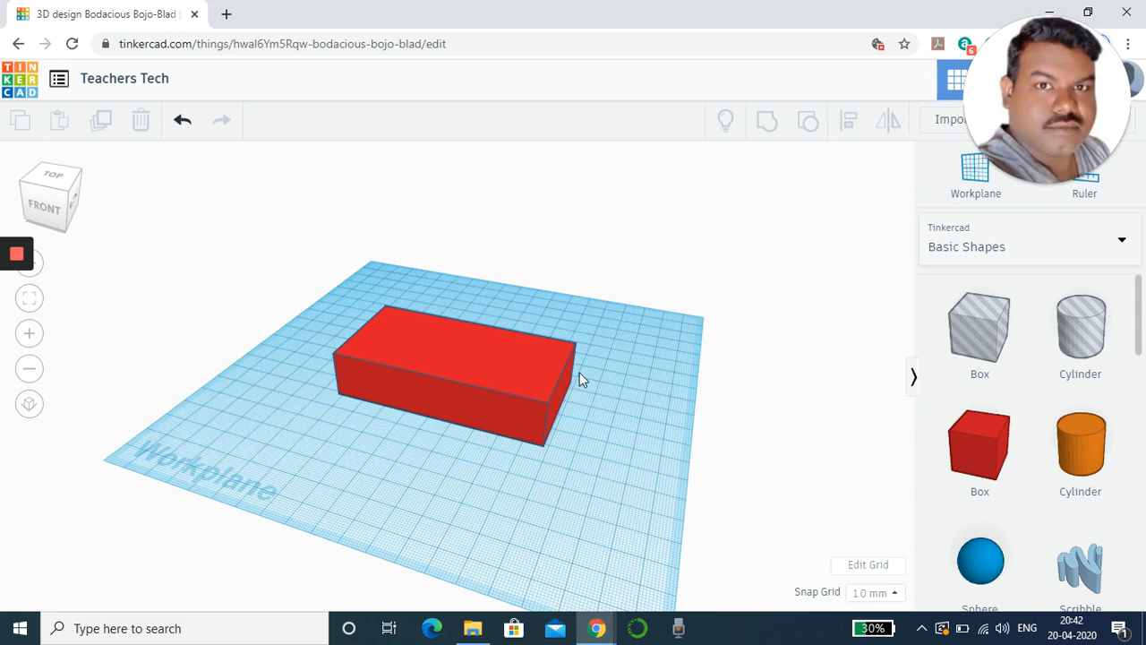
- Place a Round Roof on the box's right end face using a temporary workplane, and restore the default workplane
left_click(964, 188)
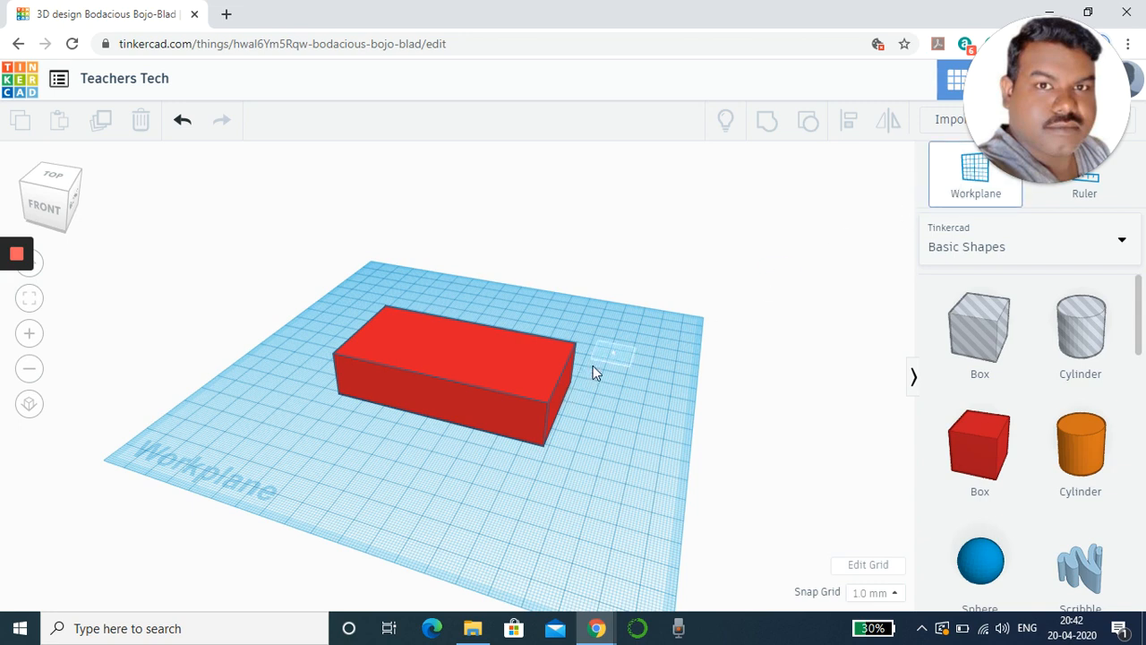
left_click(559, 396)
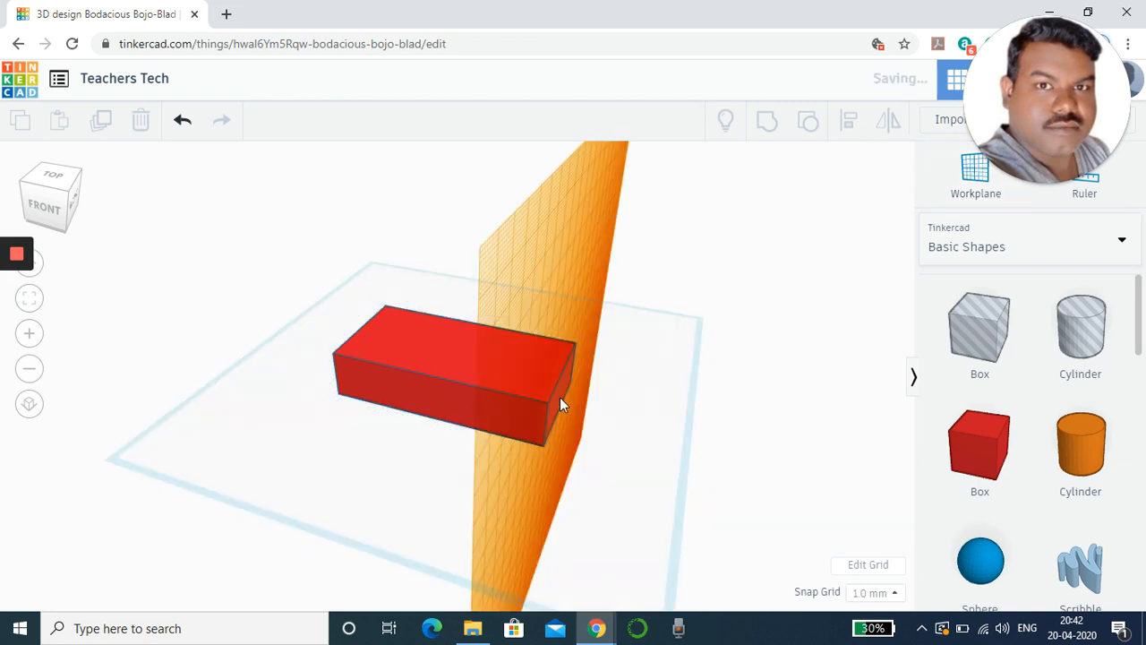
scroll(1081, 403, "down", 4)
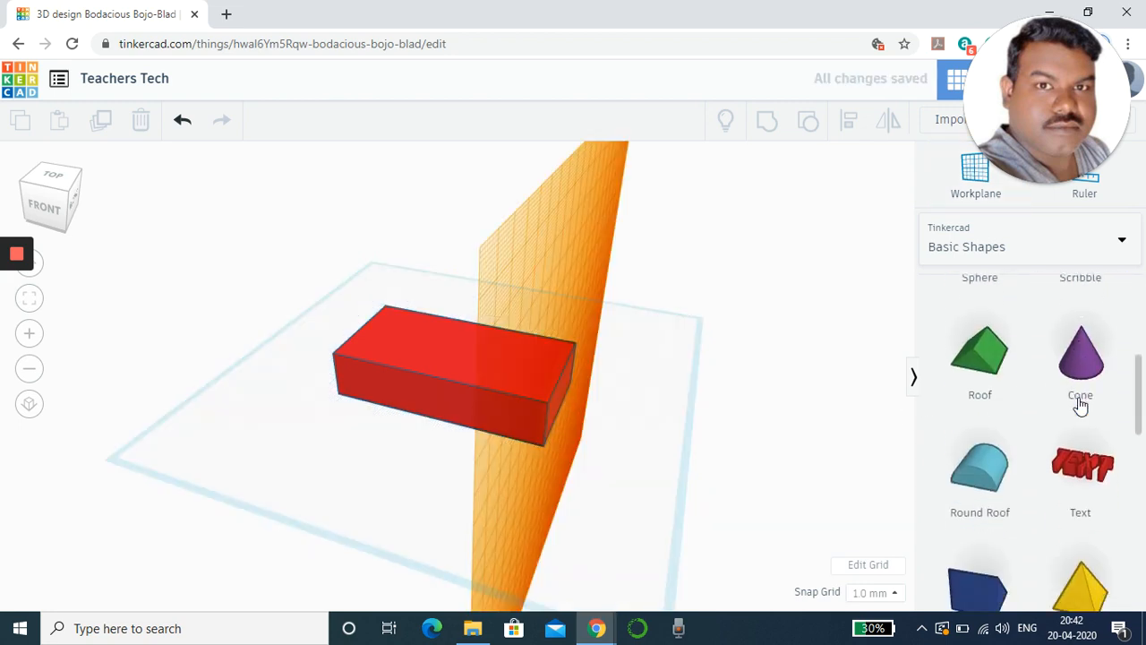
left_click_drag(992, 474, 567, 386)
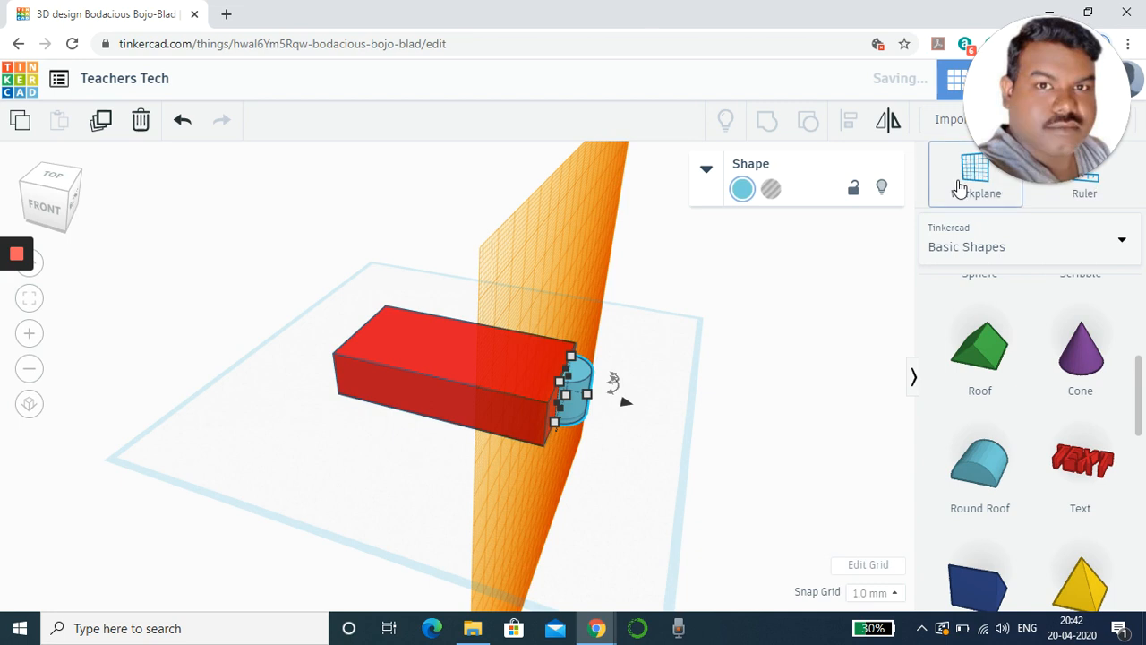
left_click(958, 188)
left_click(660, 404)
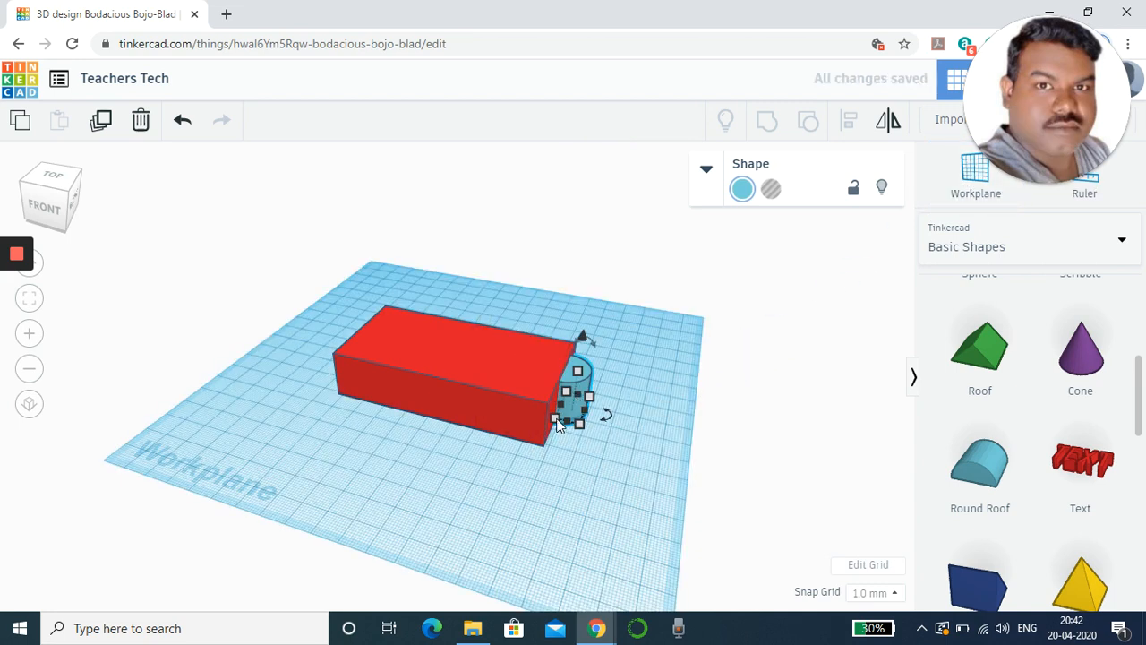
- Set the round roof's width along the box's end face to 45 mm
mouse_move(557, 423)
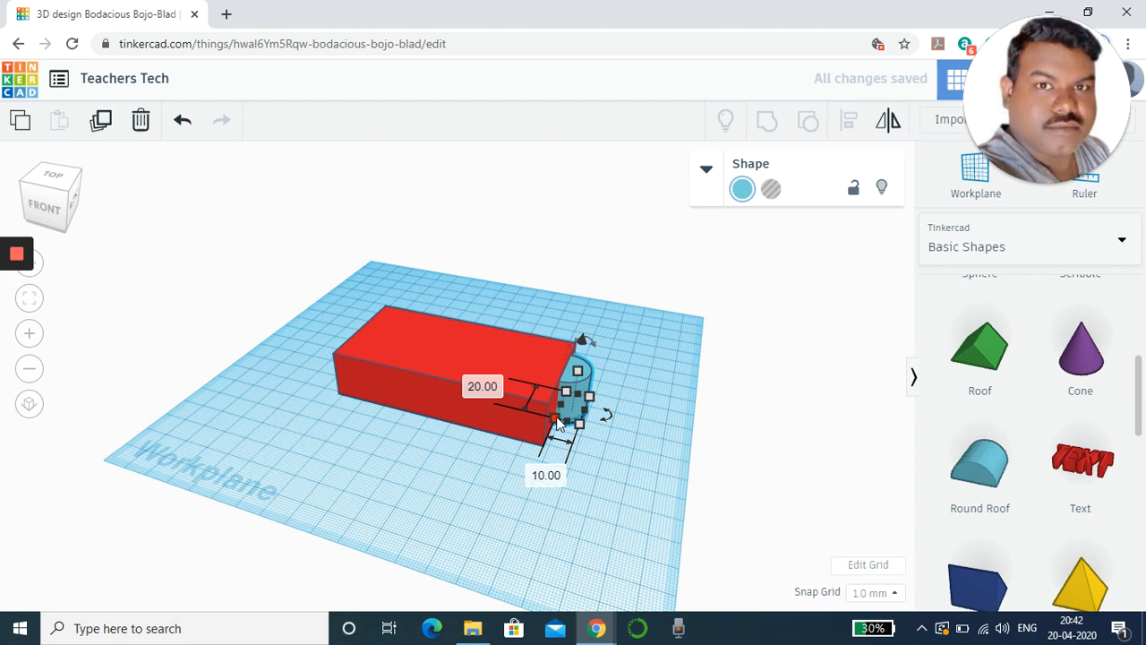
left_click(484, 386)
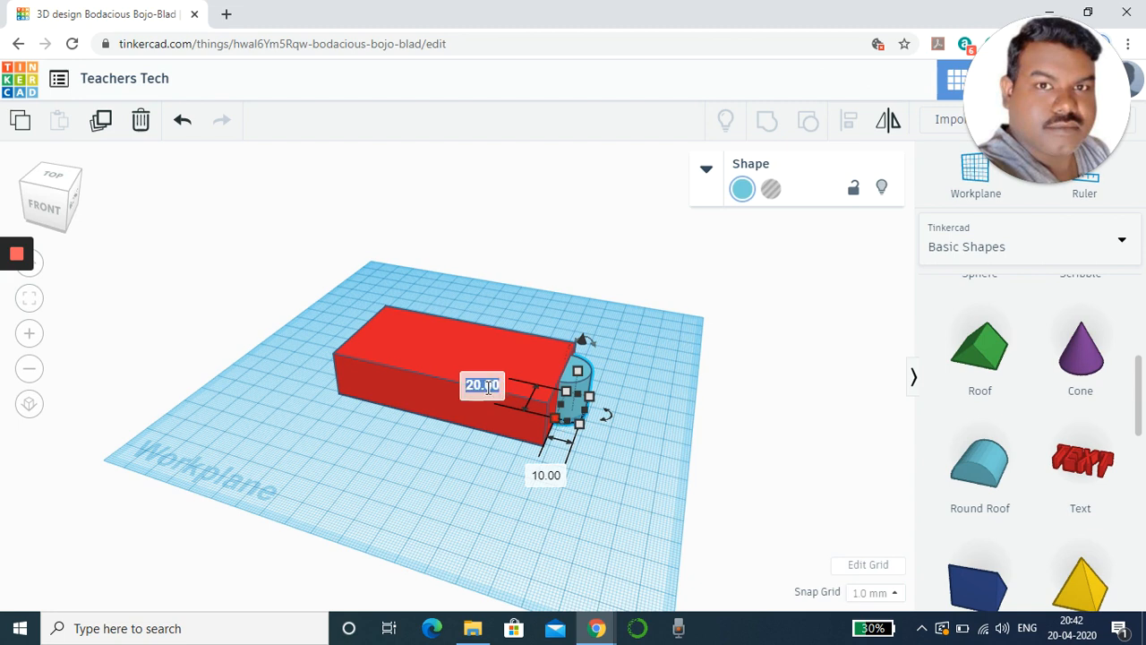
type("45")
key("Return")
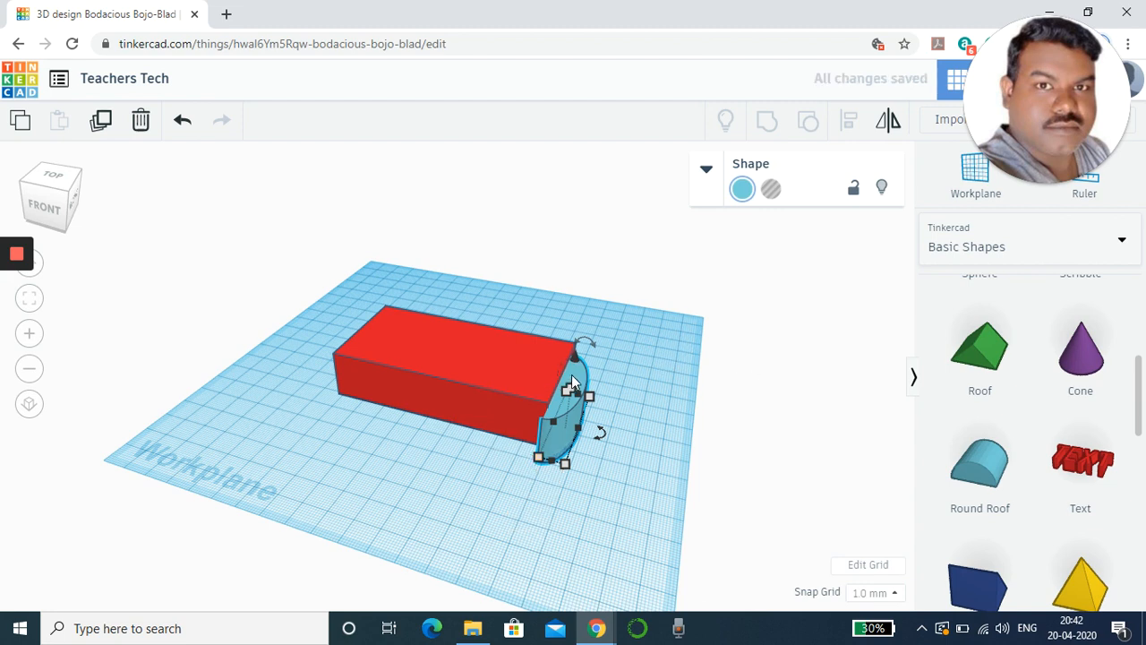
- Align the round roof and the box on their centres in both depth and height
left_click(488, 348, "shift")
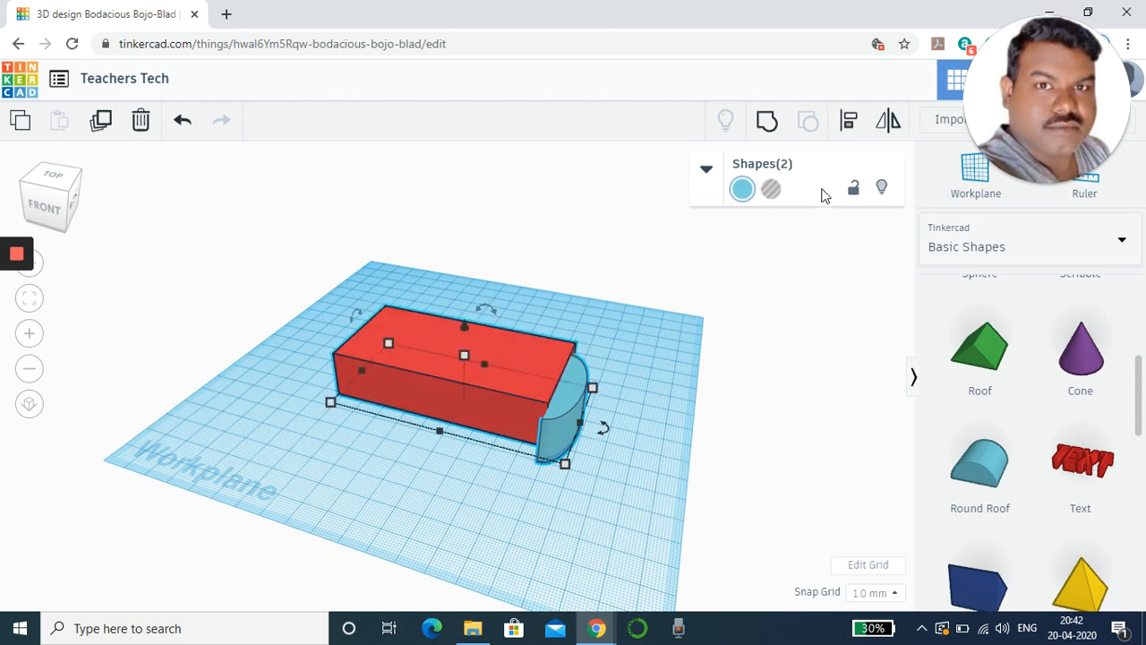
left_click(847, 122)
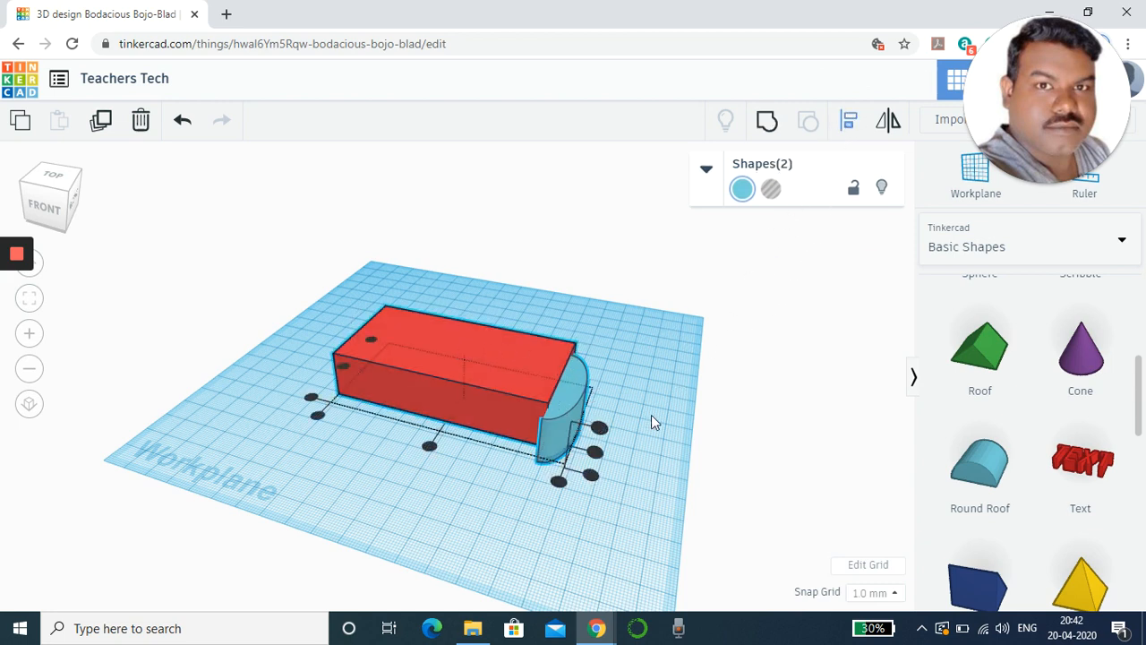
left_click(597, 452)
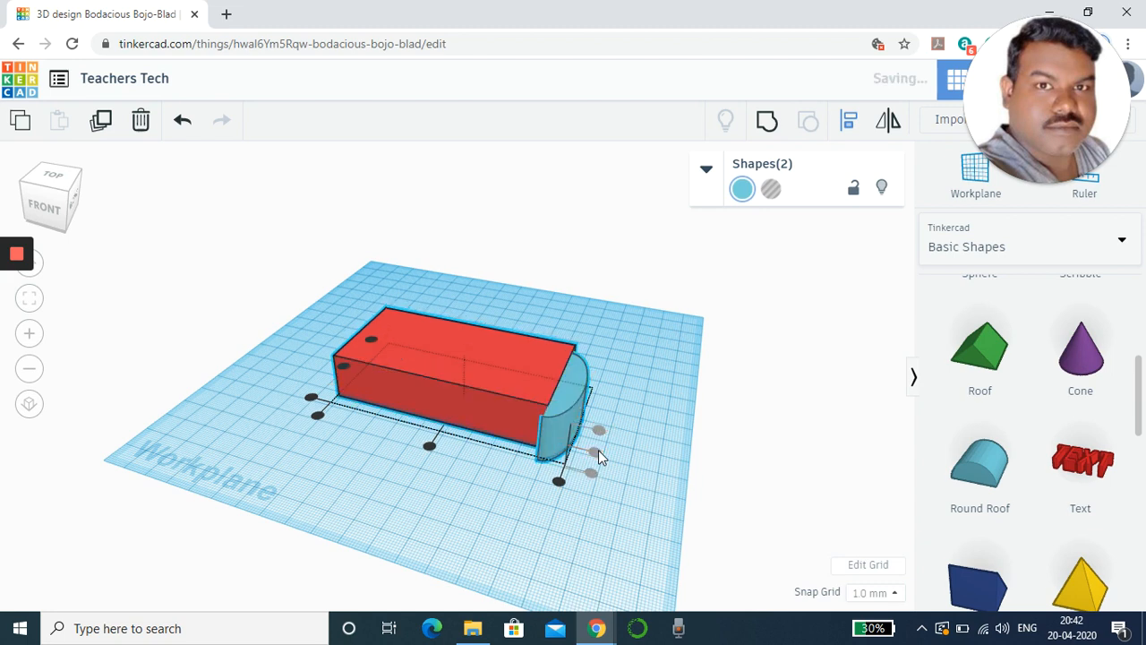
left_click(344, 367)
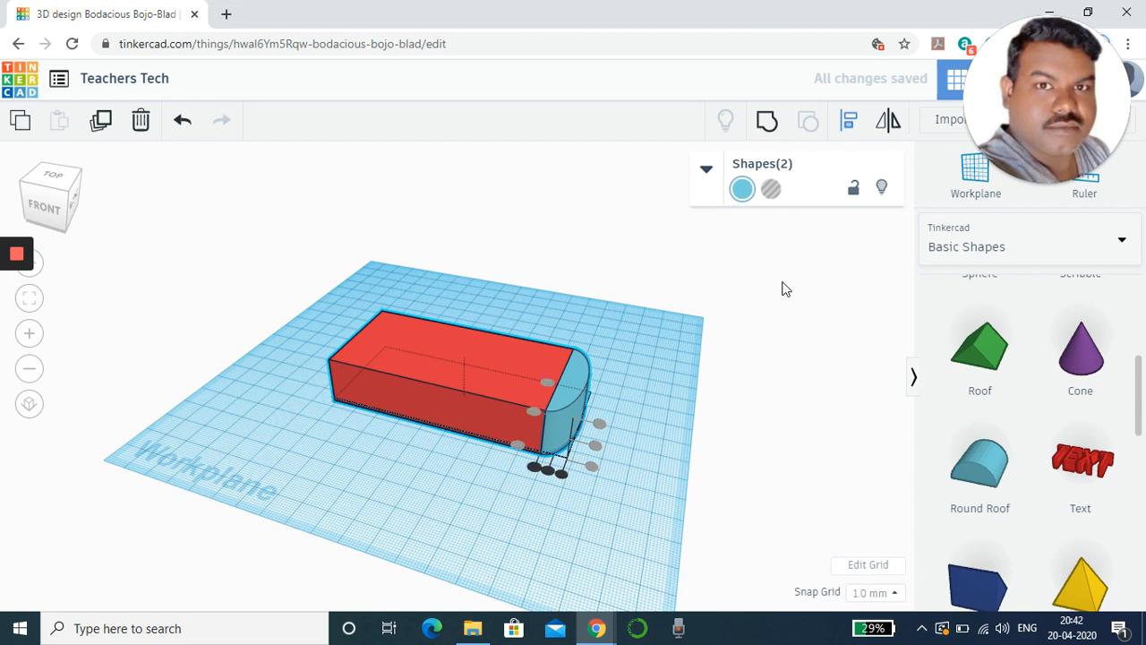
left_click(634, 372)
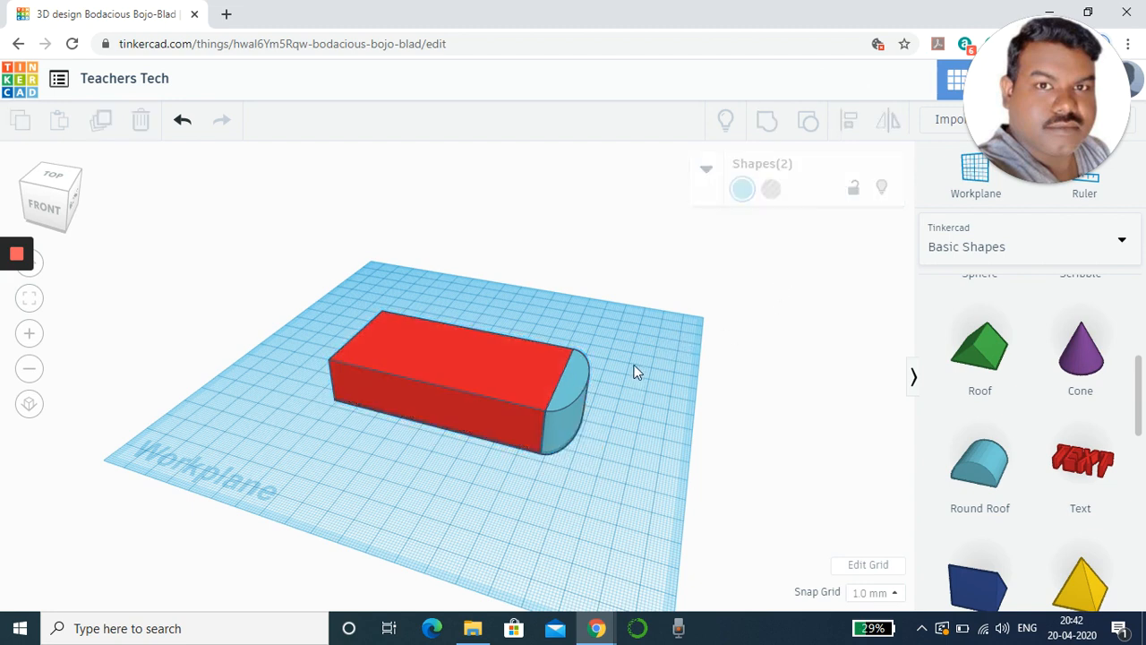
- Nudge the round roof 1 mm into the box and group the two shapes
left_click(577, 383)
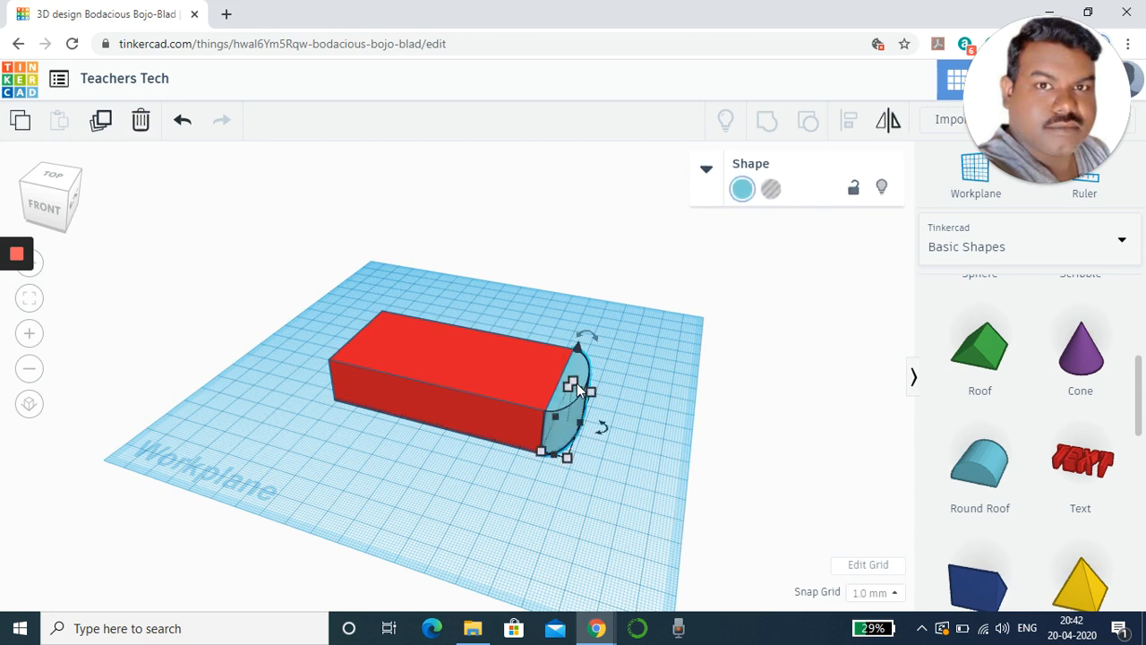
key("Left")
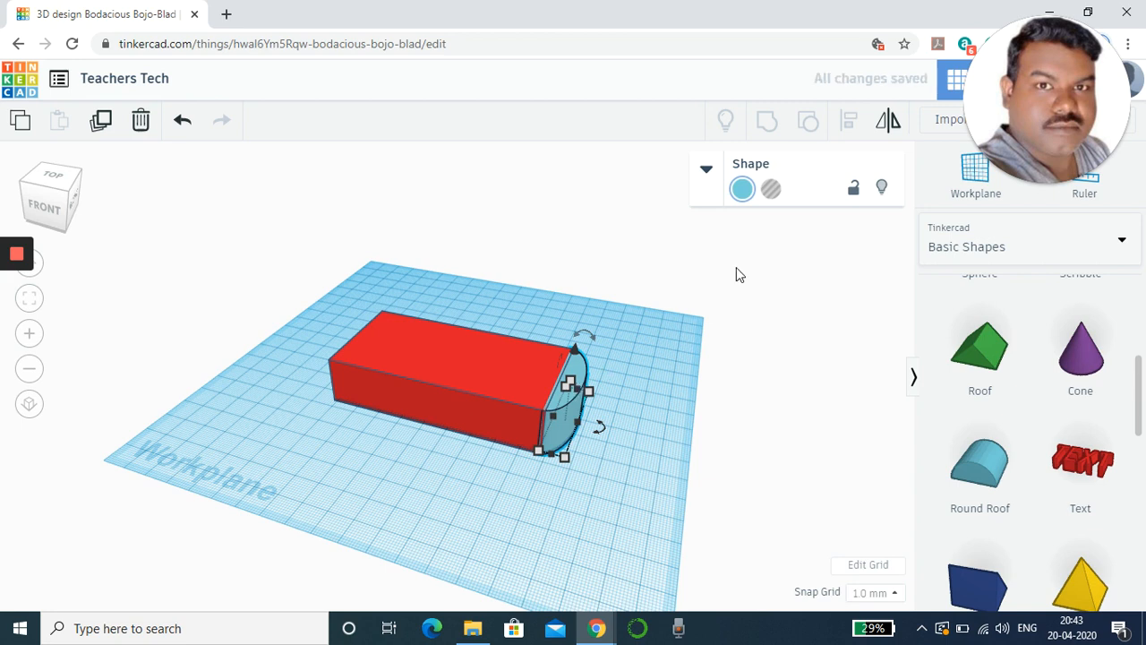
left_click(523, 362, "shift")
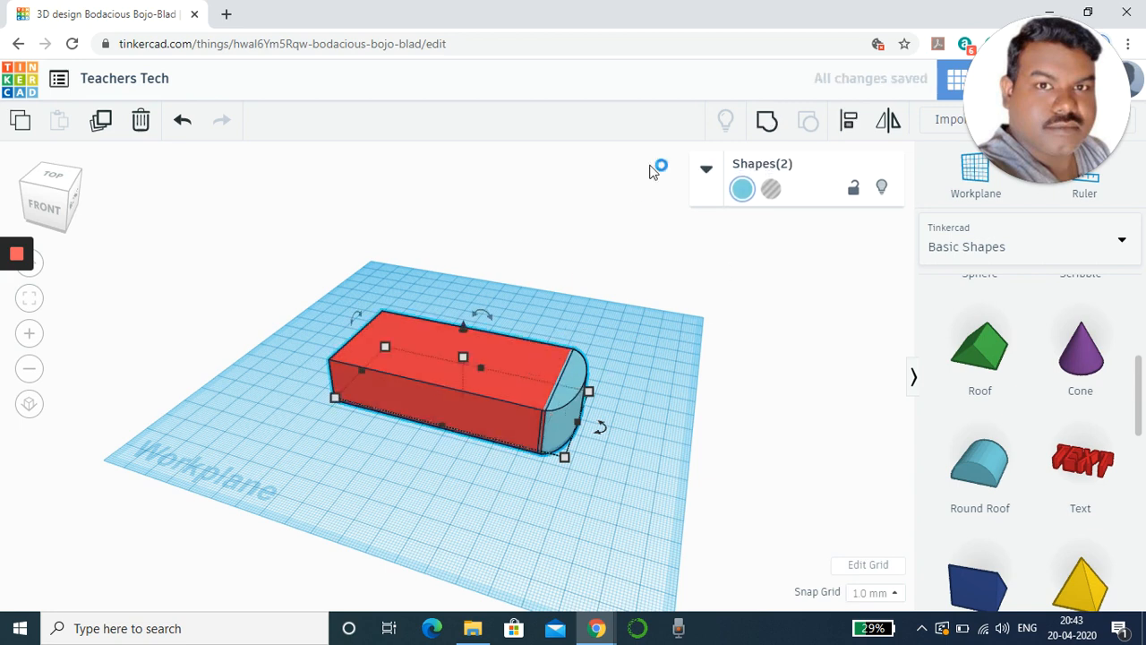
left_click(764, 119)
left_click(606, 378)
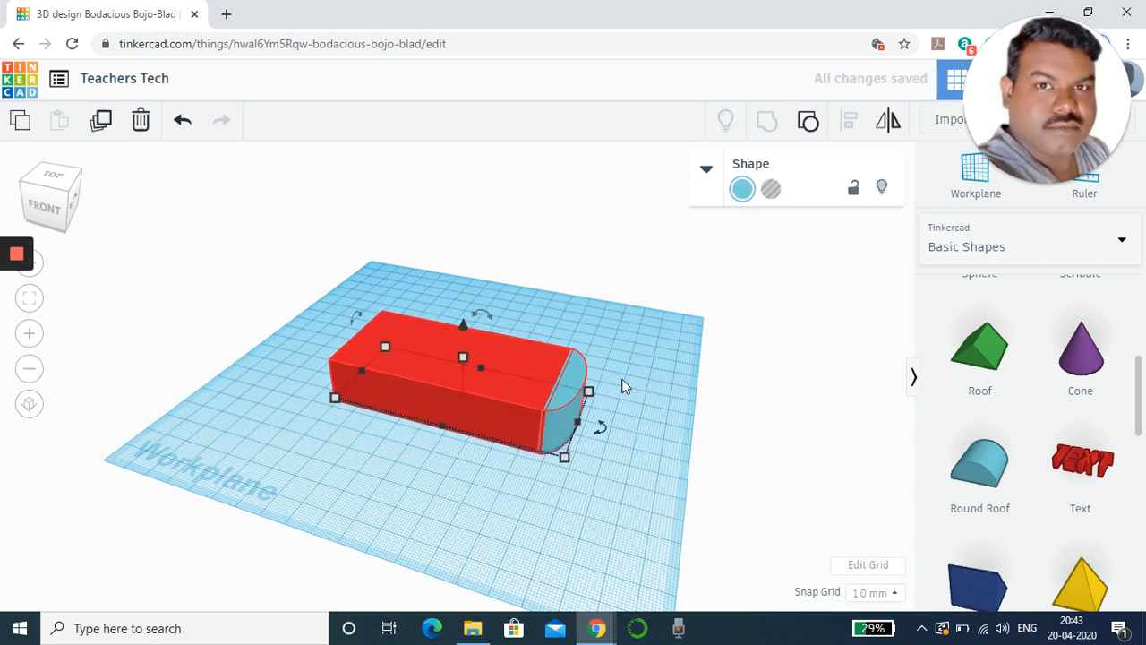
left_click(623, 386)
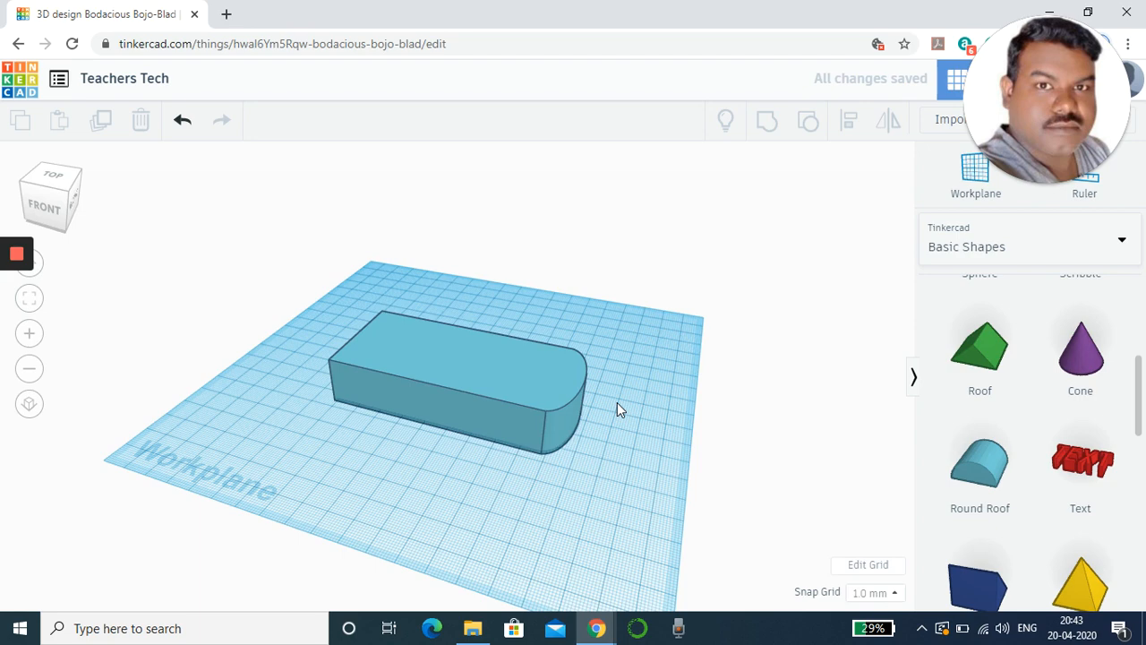
- Place a second Round Roof on the body's opposite flat end using a temporary workplane, and restore the default workplane
right_click_drag(617, 403, 328, 457)
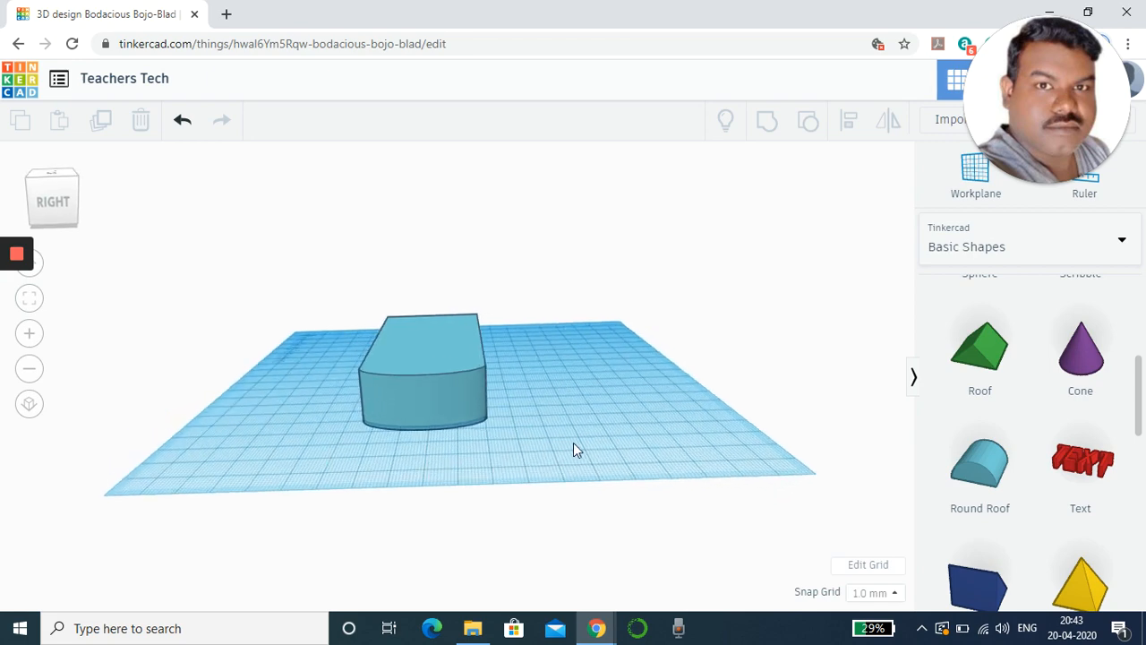
right_click_drag(575, 449, 739, 471)
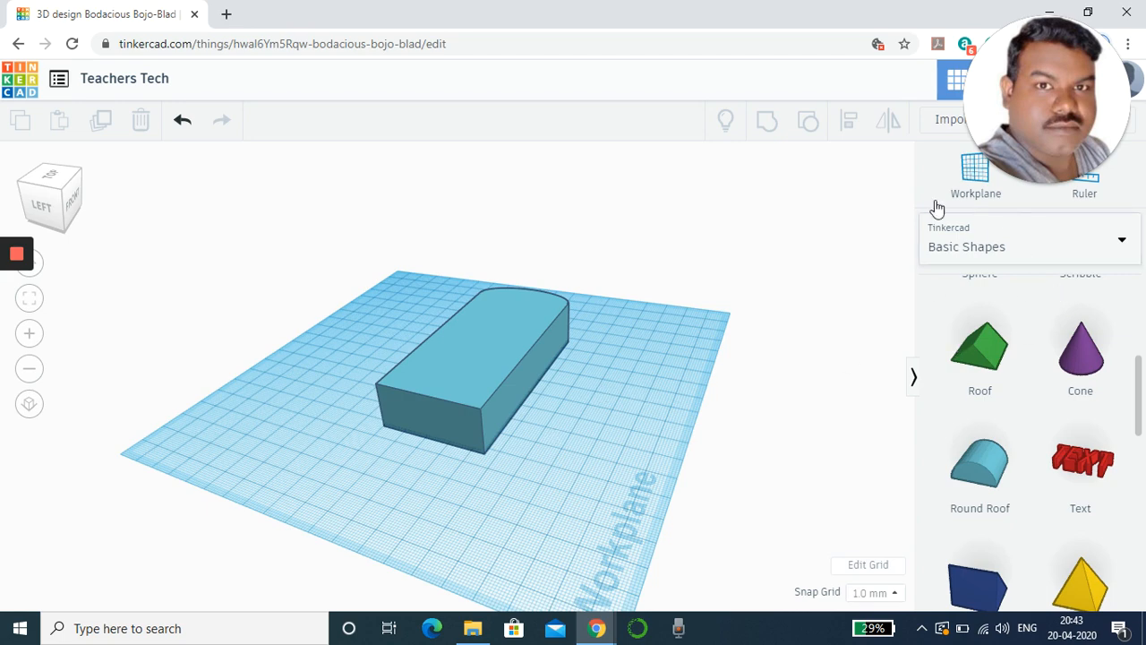
left_click(956, 176)
left_click(430, 414)
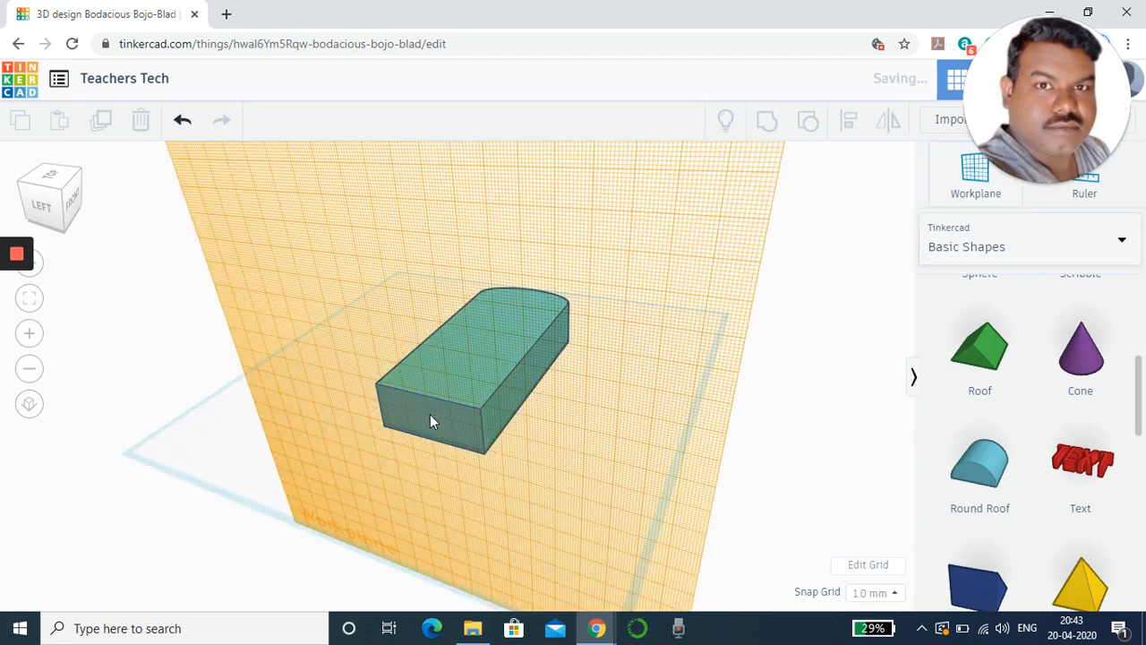
left_click(980, 466)
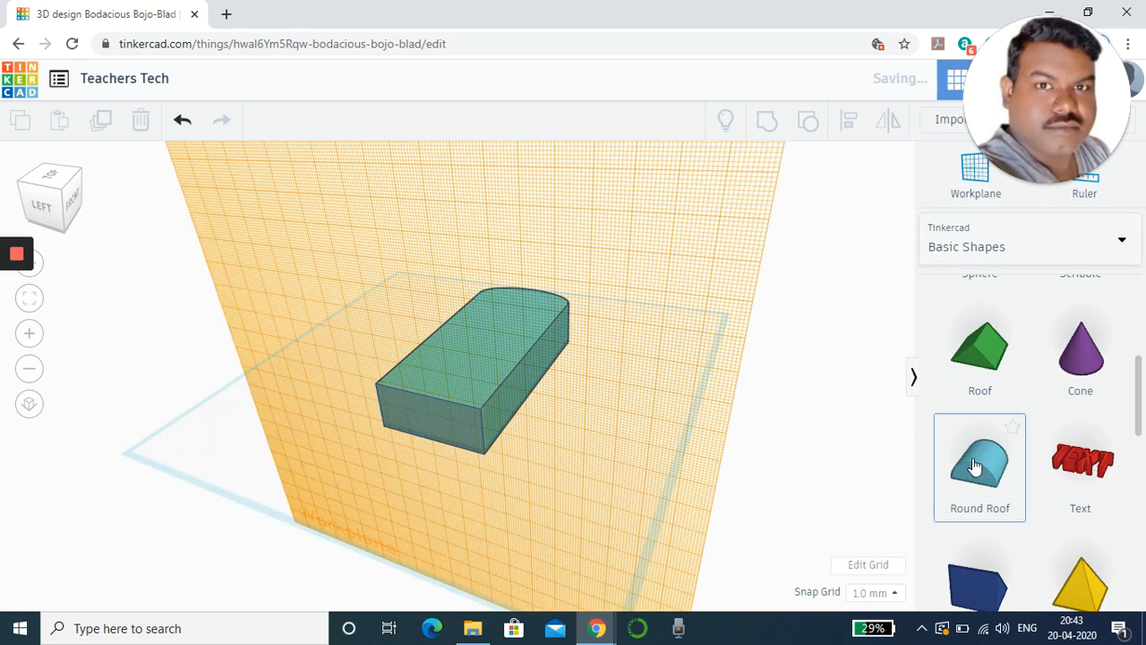
left_click(425, 424)
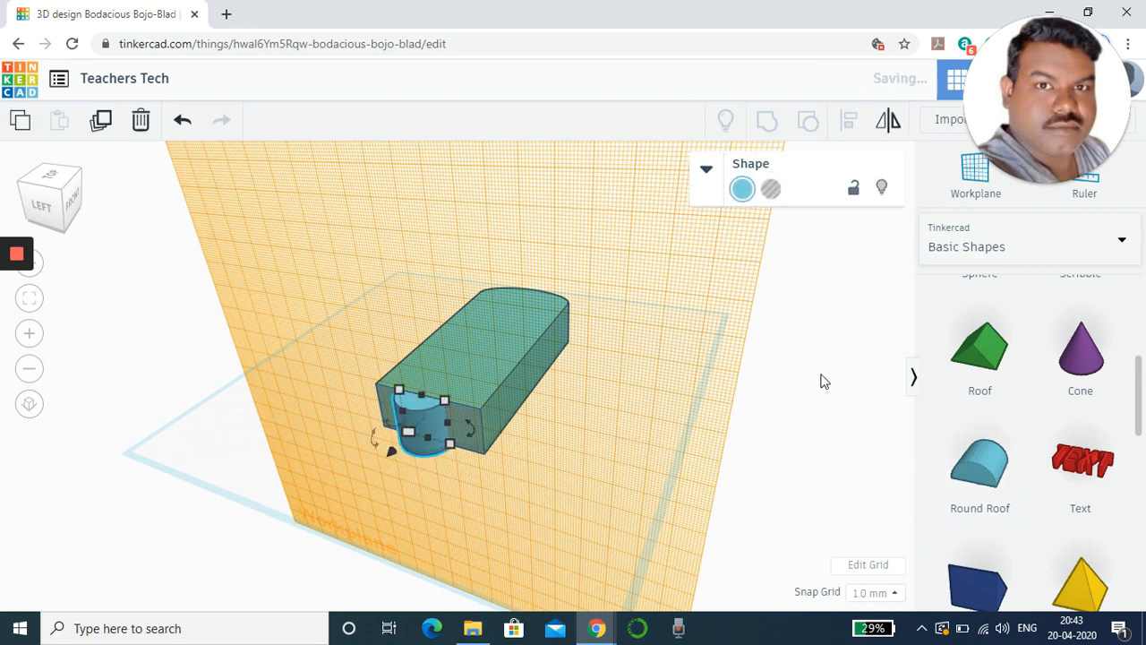
left_click(976, 174)
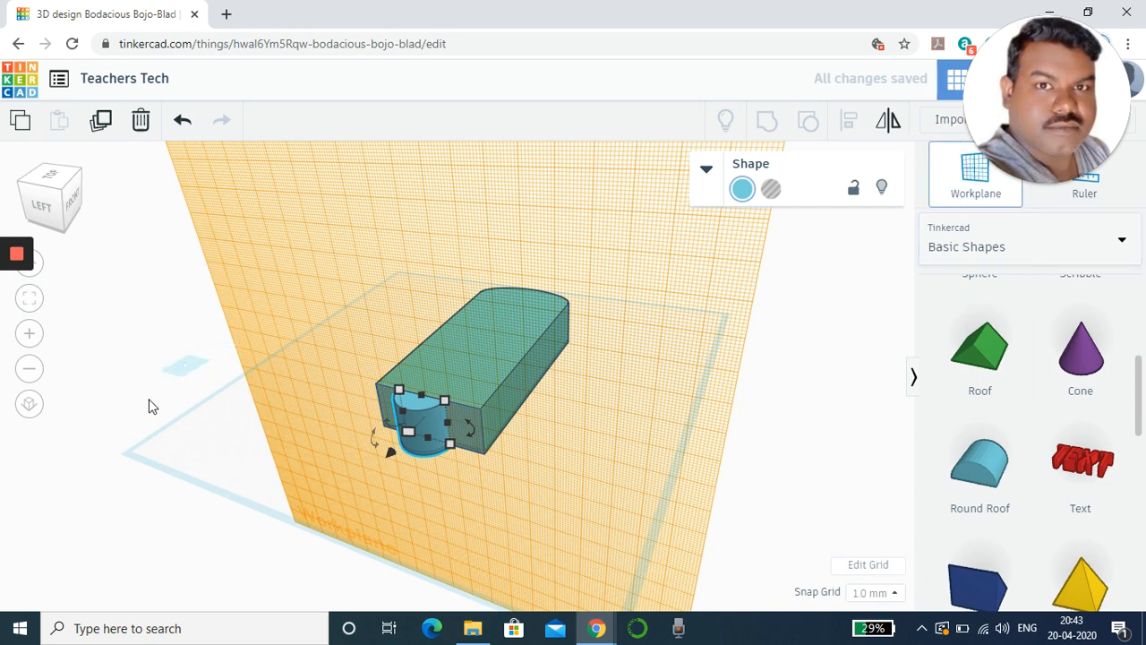
left_click(188, 452)
left_click(478, 492)
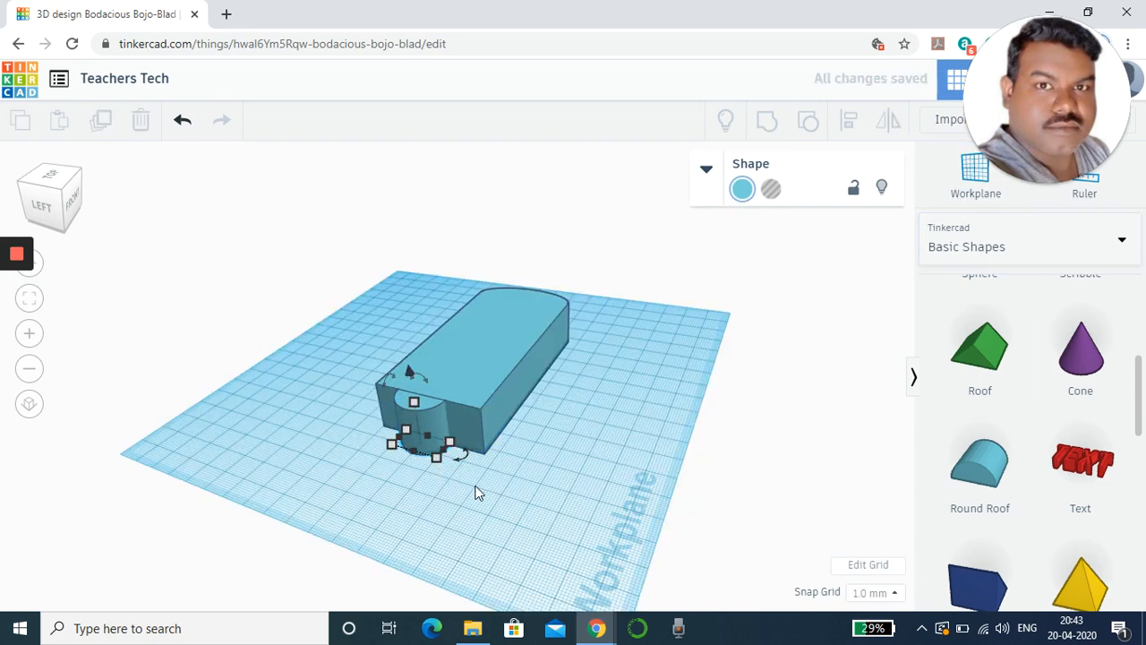
- Set the second round roof's width across the body's flat end to 45 mm
scroll(422, 434, "up", 5)
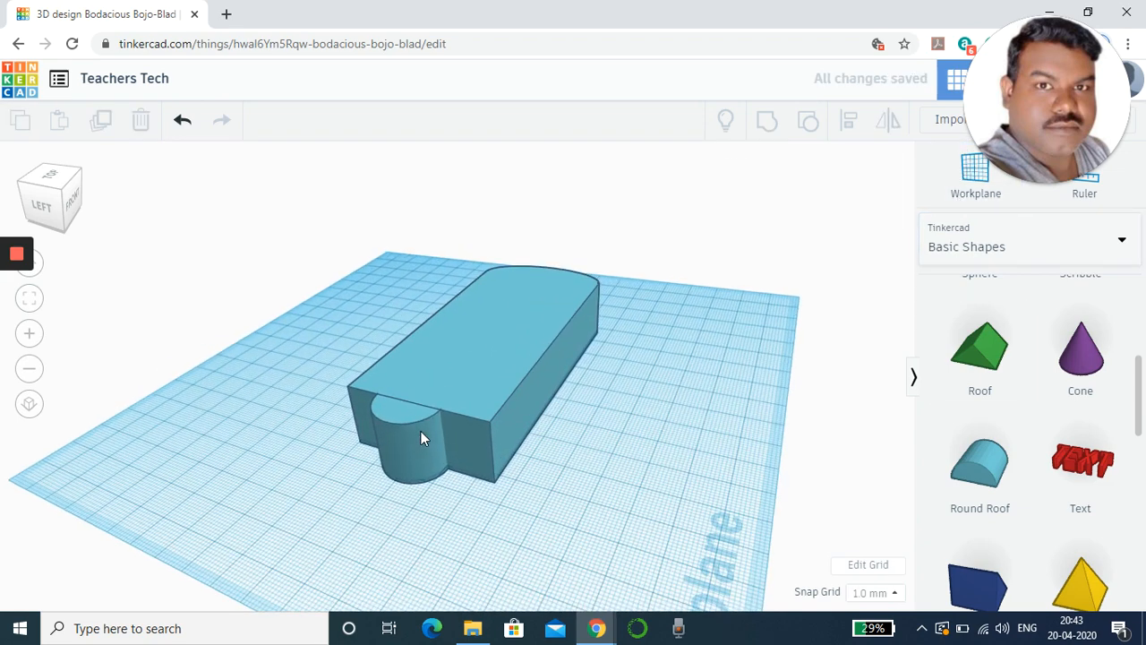
left_click(399, 456)
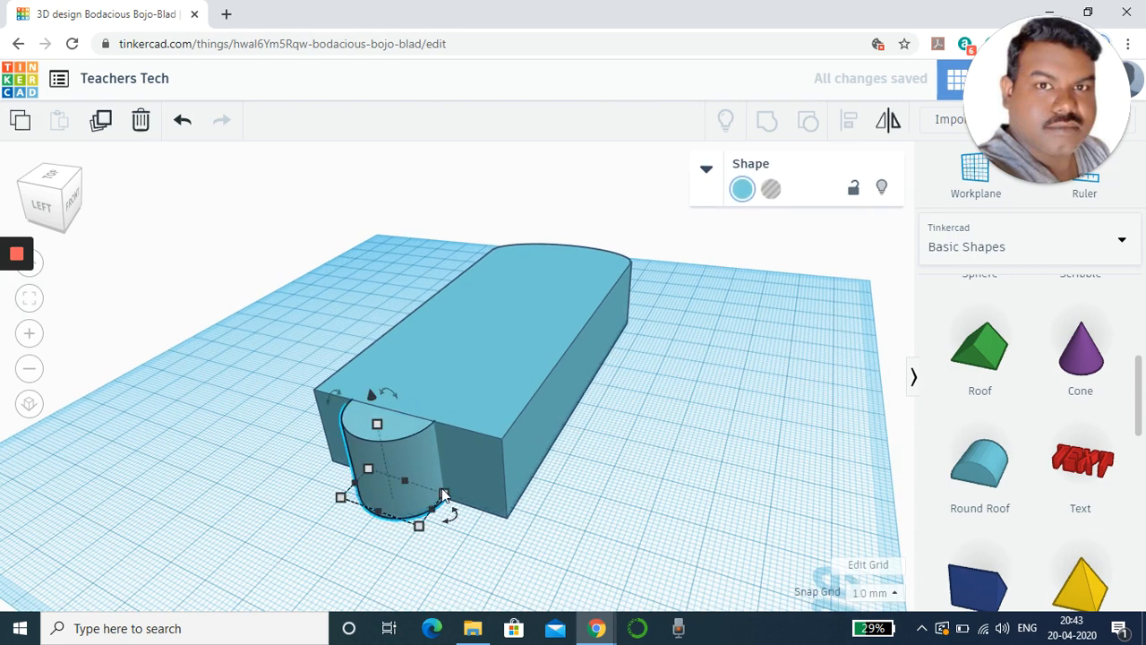
left_click(448, 432)
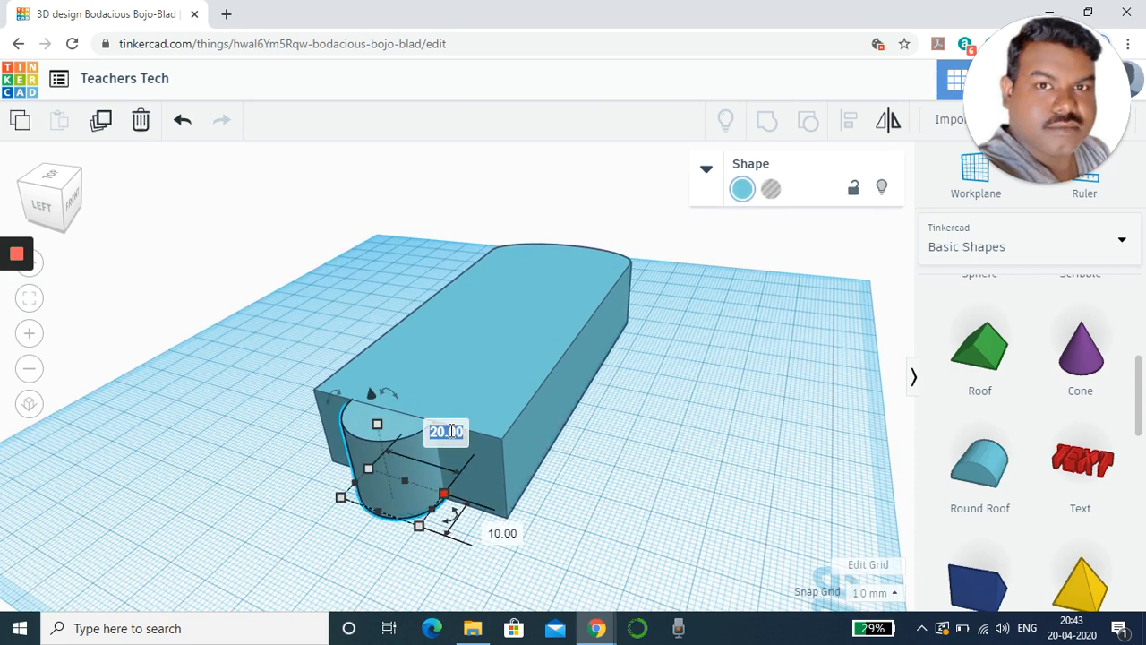
type("40")
key("Return")
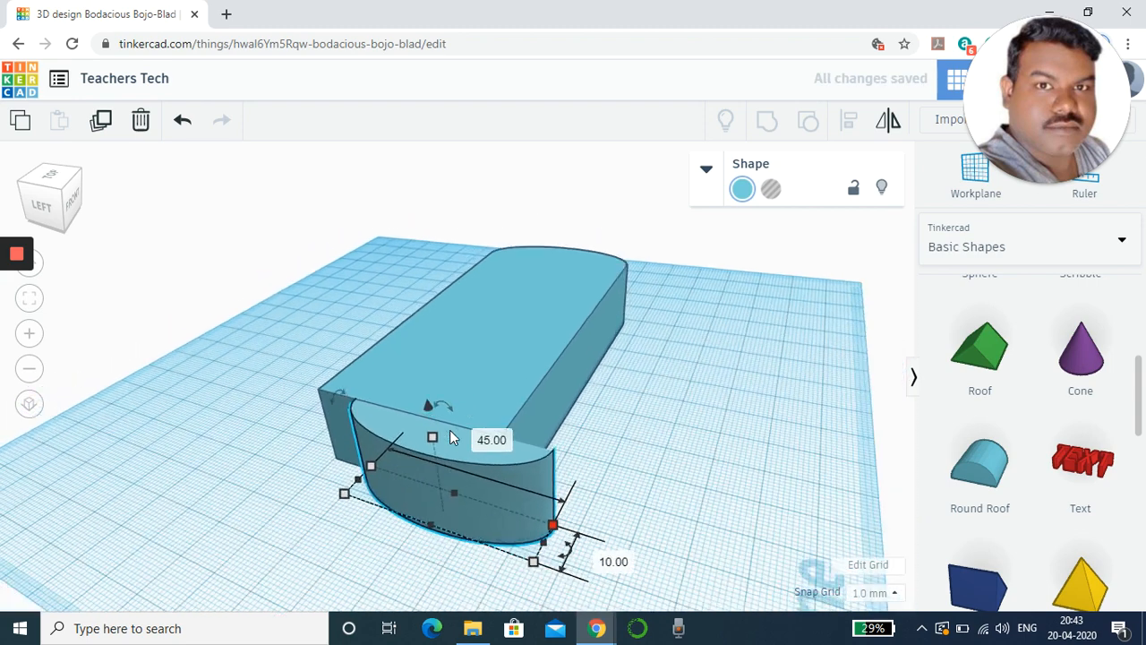
- Align the second round roof with the body on their centres across the 45 mm width
scroll(449, 430, "down", 1)
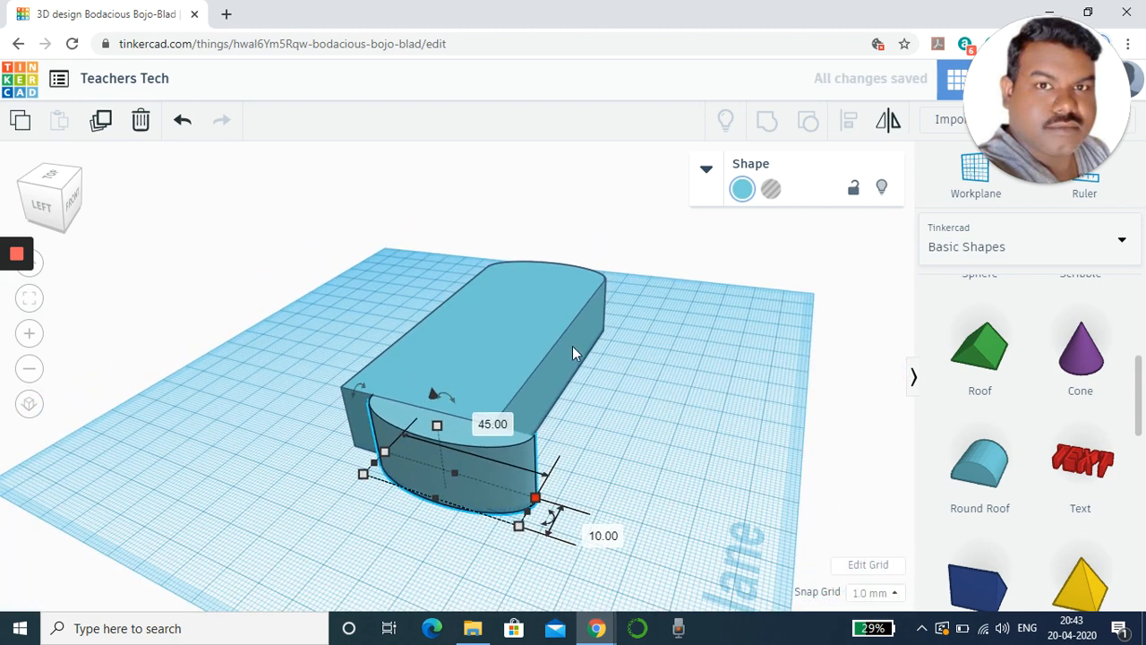
left_click(541, 339, "shift")
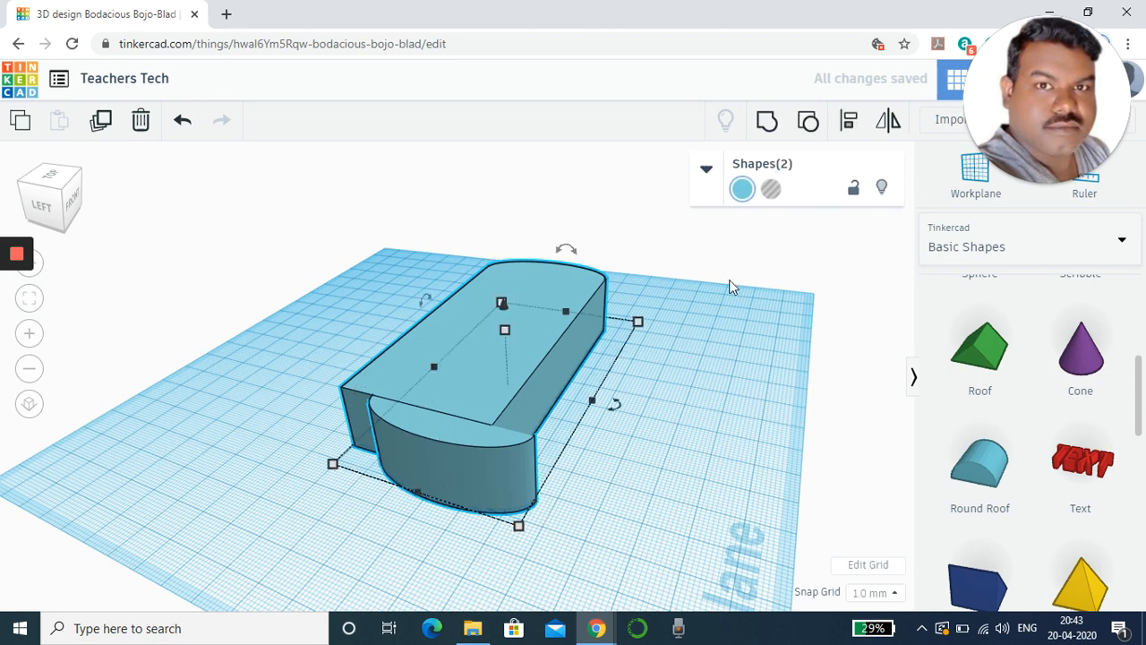
left_click(851, 122)
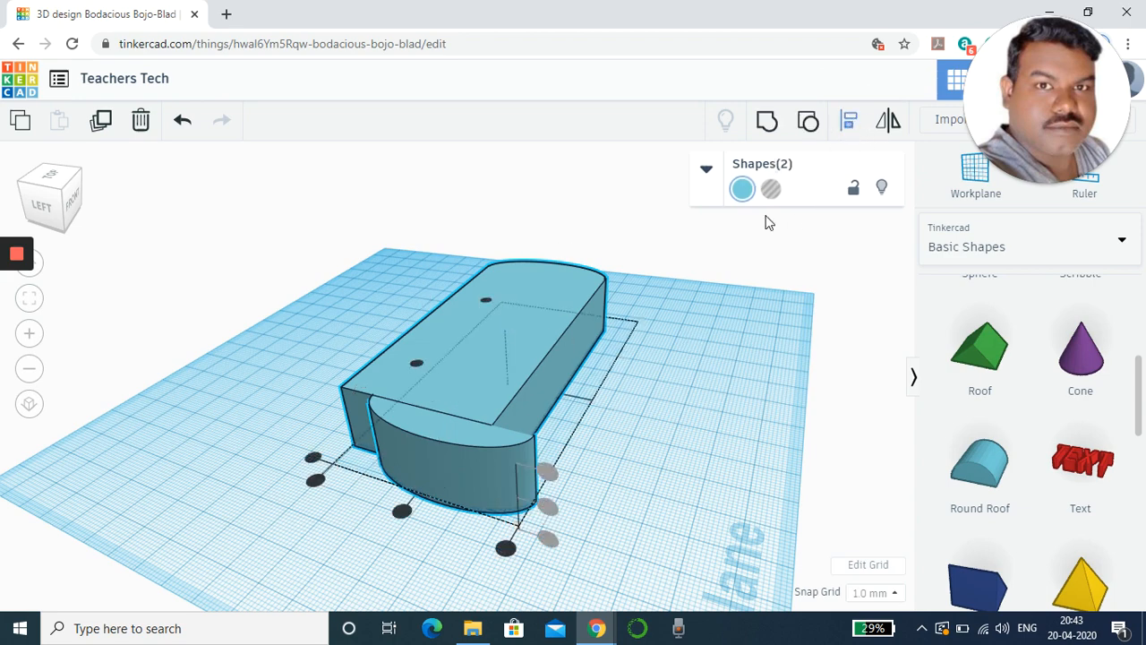
left_click(401, 512)
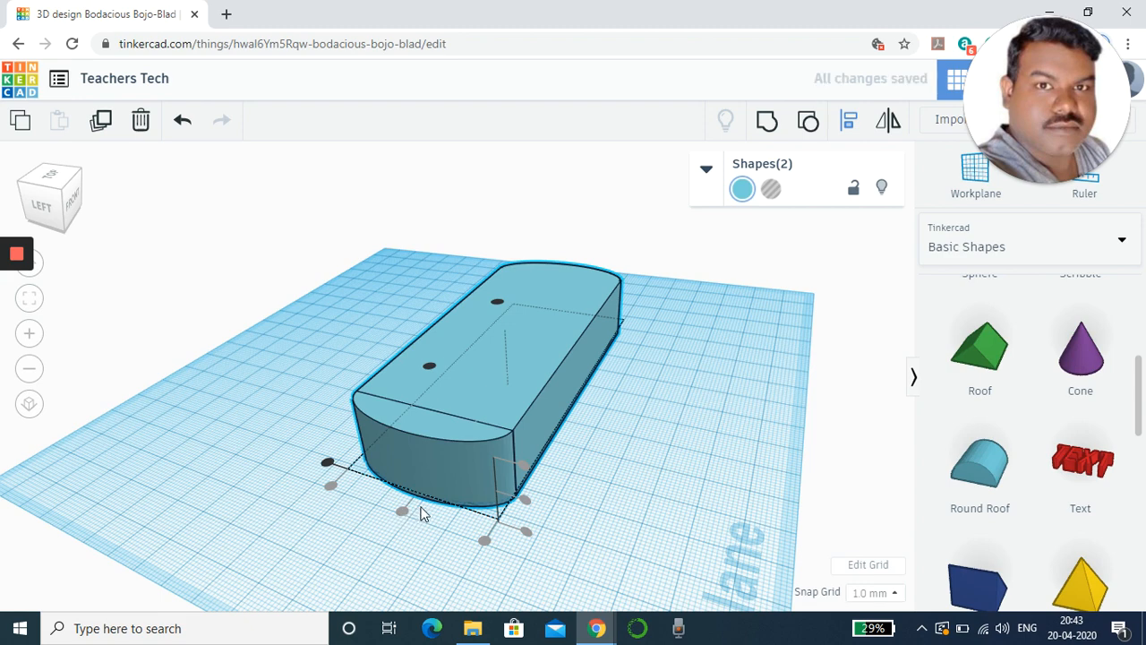
left_click(563, 495)
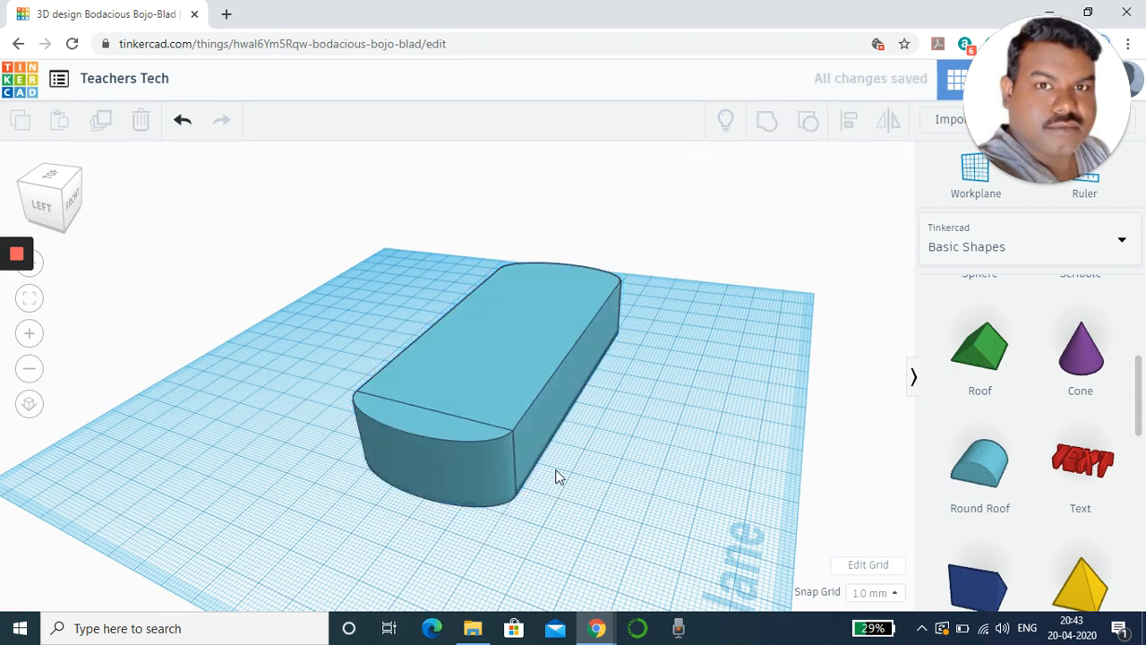
- Nudge the second round roof 1 mm into the body and group the two shapes
right_click_drag(555, 476, 651, 552)
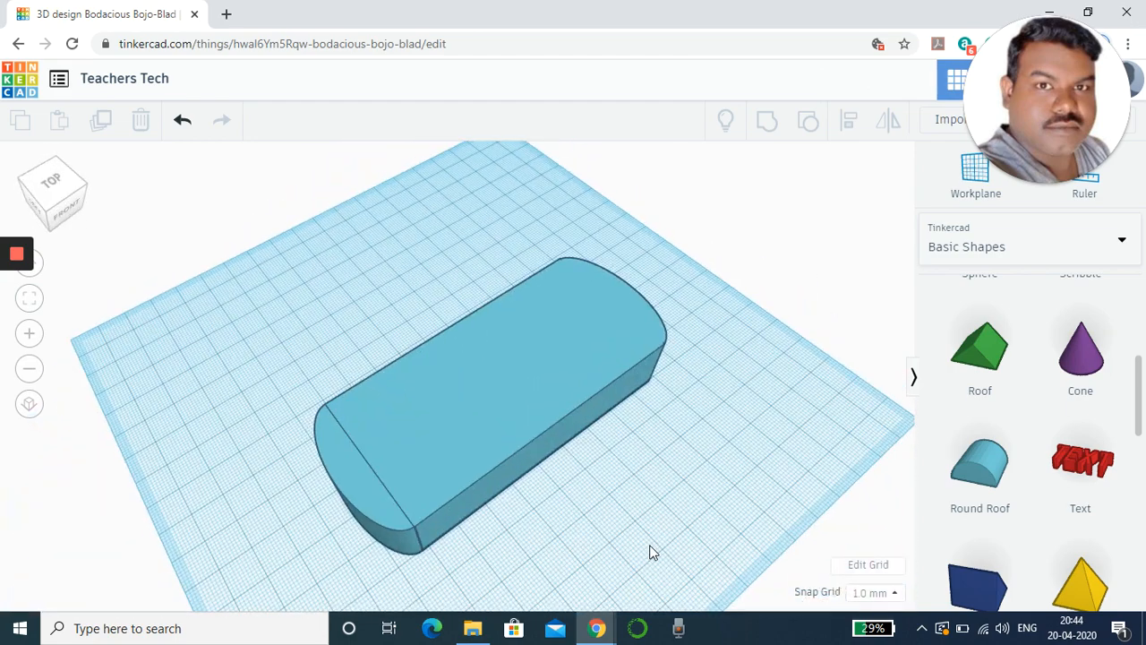
left_click(341, 472)
key("Right")
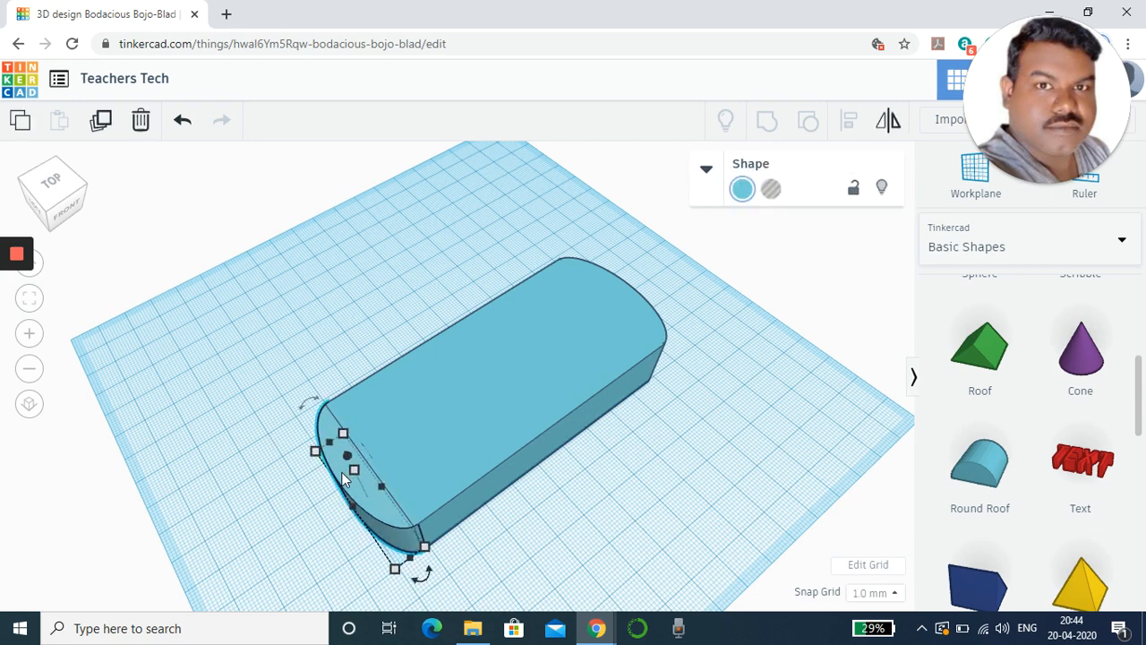
scroll(343, 475, "up", 2)
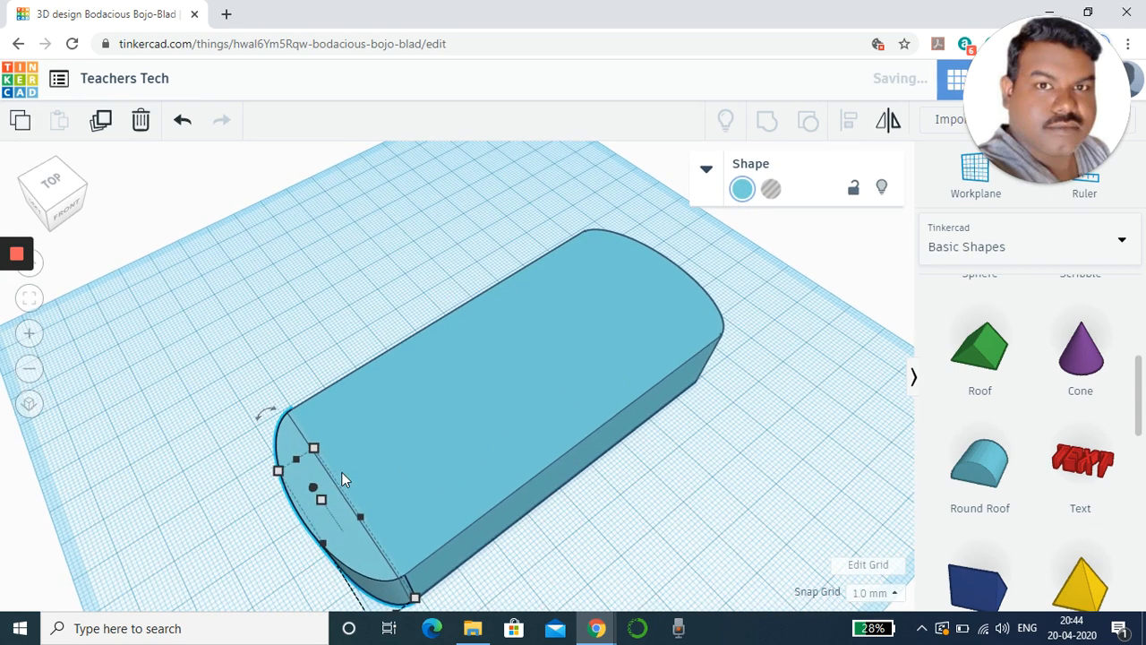
left_click(476, 438, "shift")
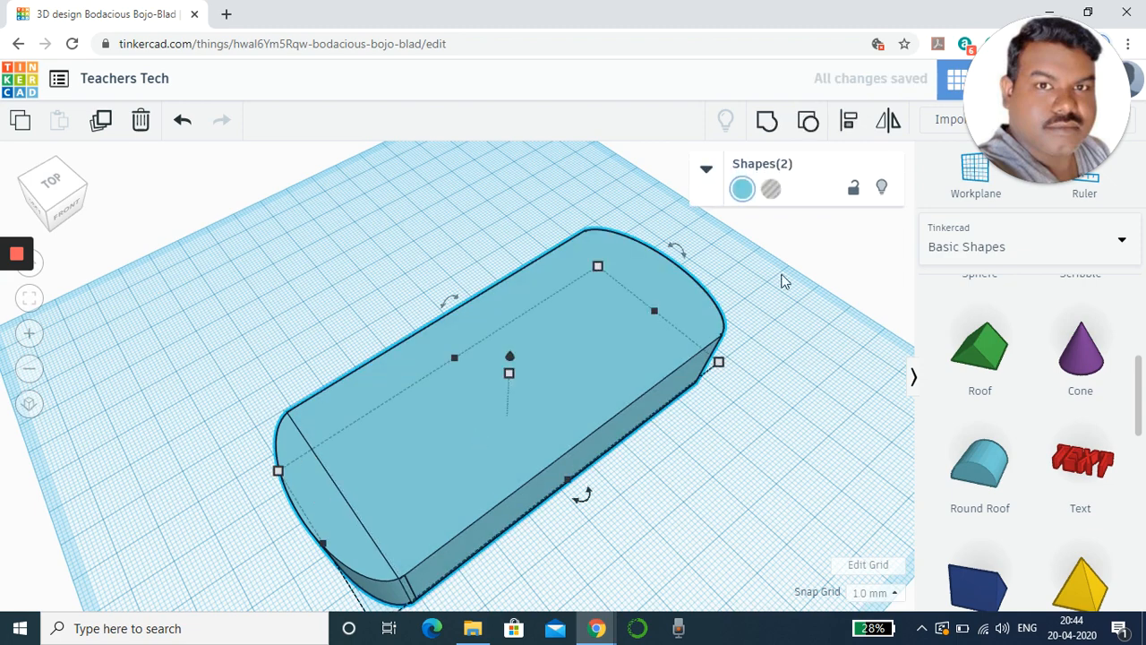
left_click(765, 125)
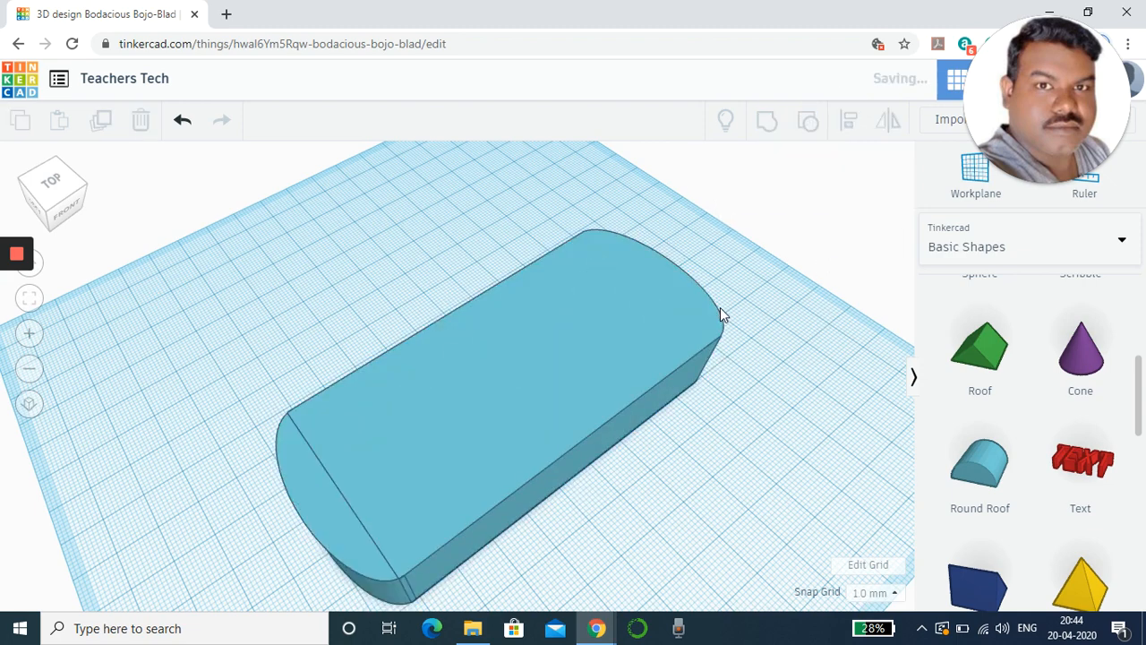
left_click(725, 439)
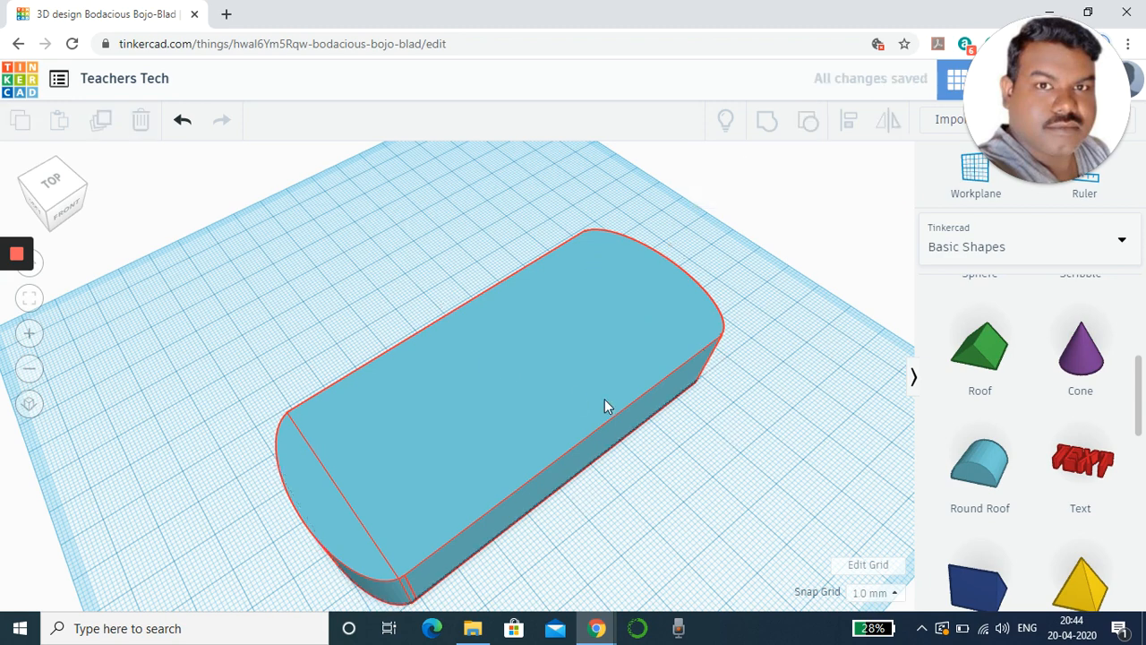
- Set the grouped body's height to 5 mm
scroll(562, 395, "down", 3)
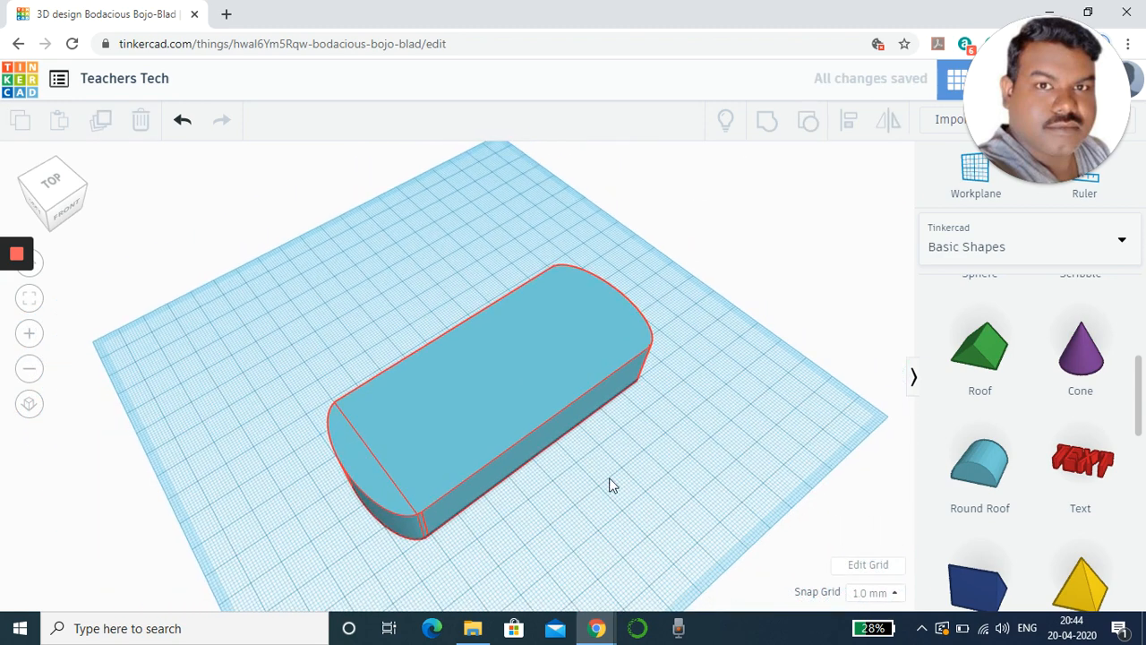
right_click_drag(609, 485, 508, 469)
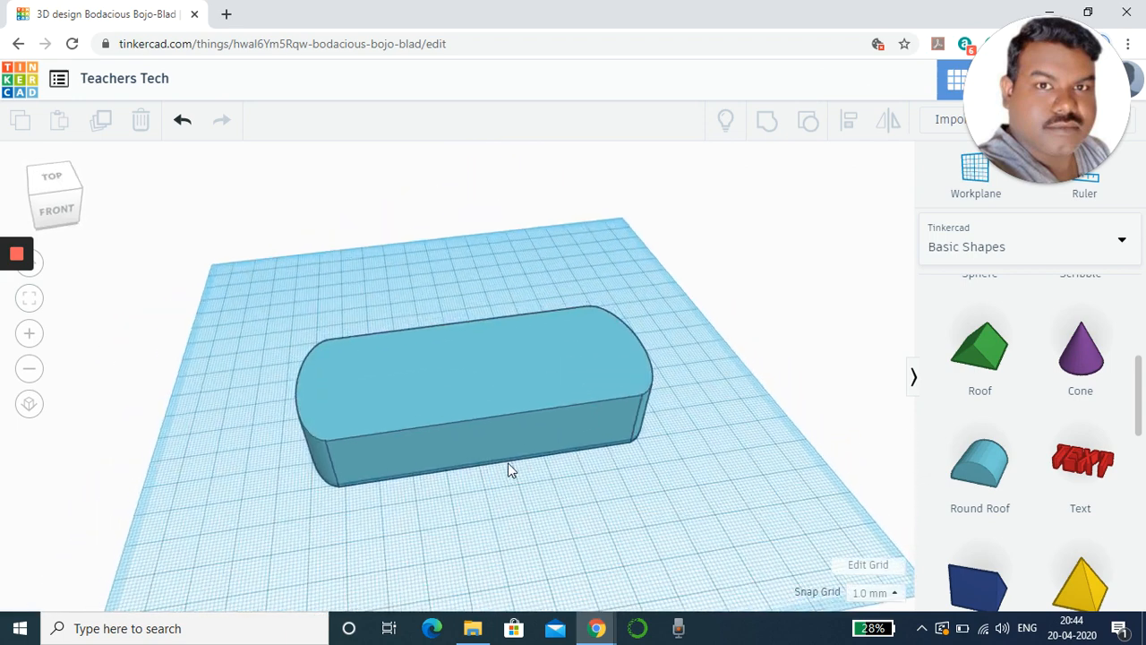
left_click(494, 400)
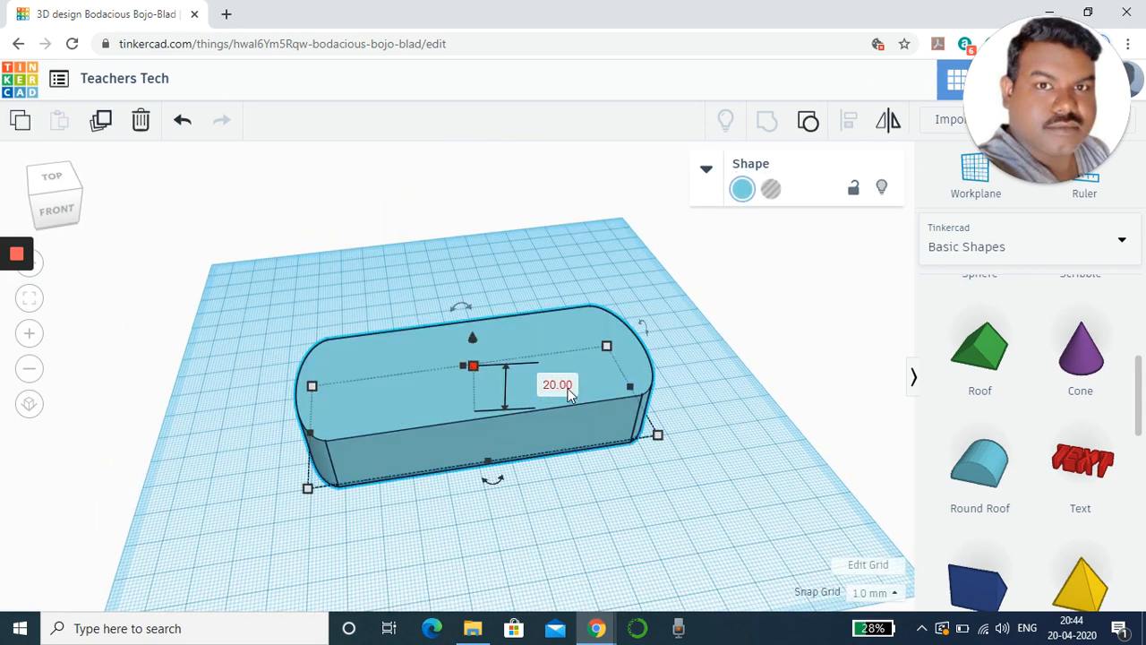
left_click(564, 386)
type("5")
key("Return")
left_click(664, 498)
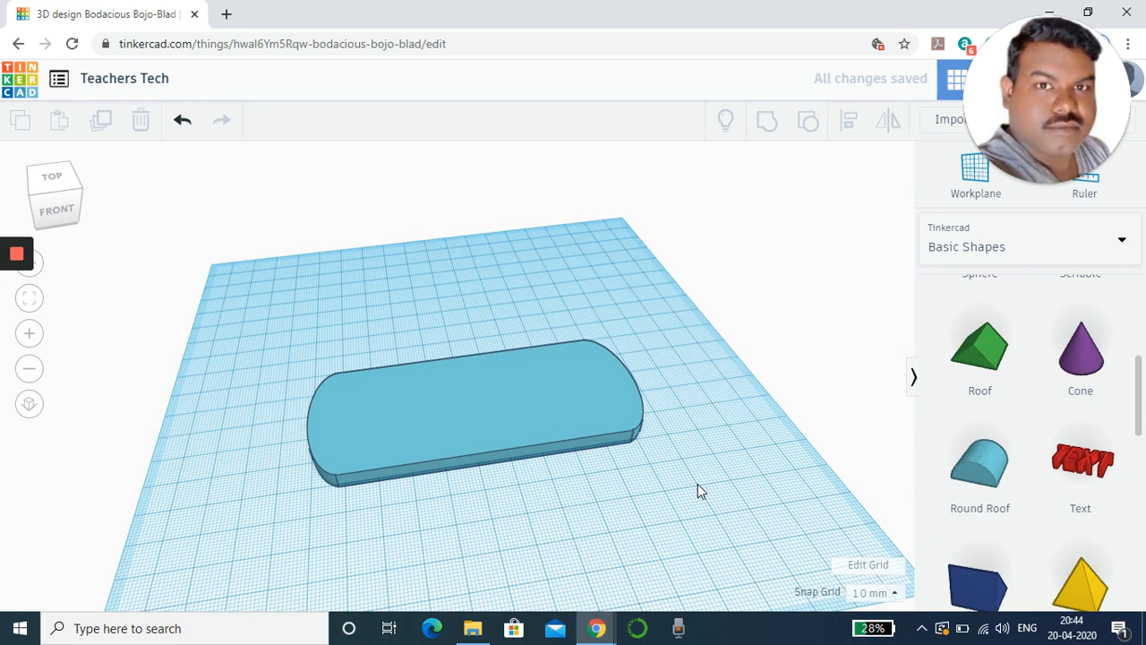
- Place a cylinder hole from the basic shapes over the plate's left rounded end
right_click_drag(697, 484, 603, 514)
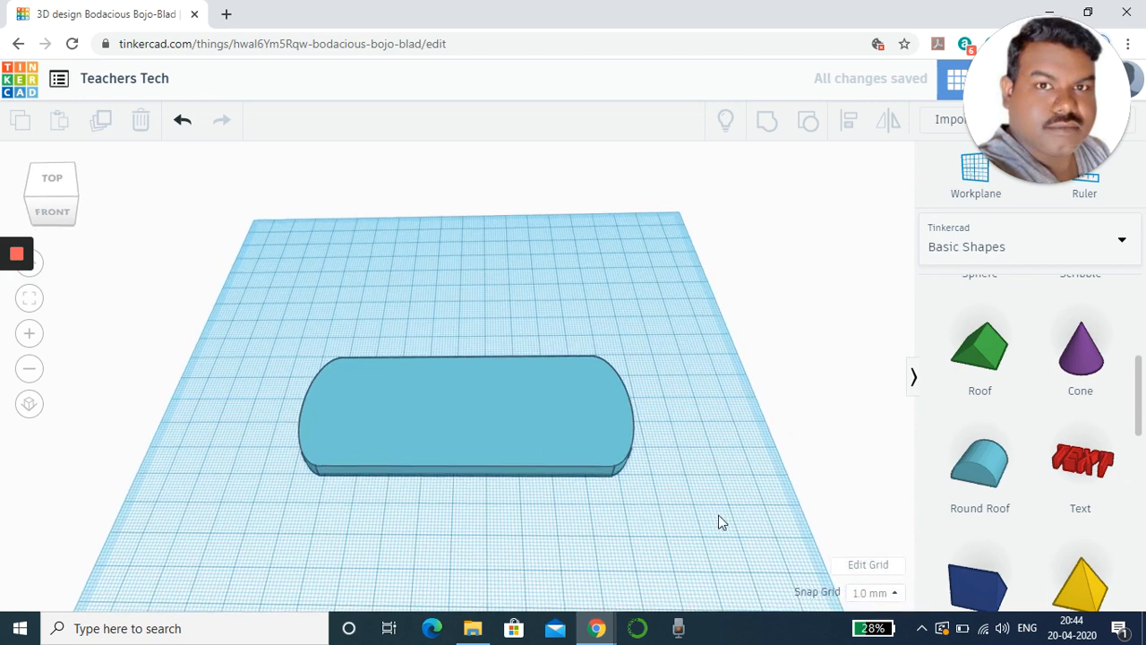
scroll(1081, 410, "up", 2)
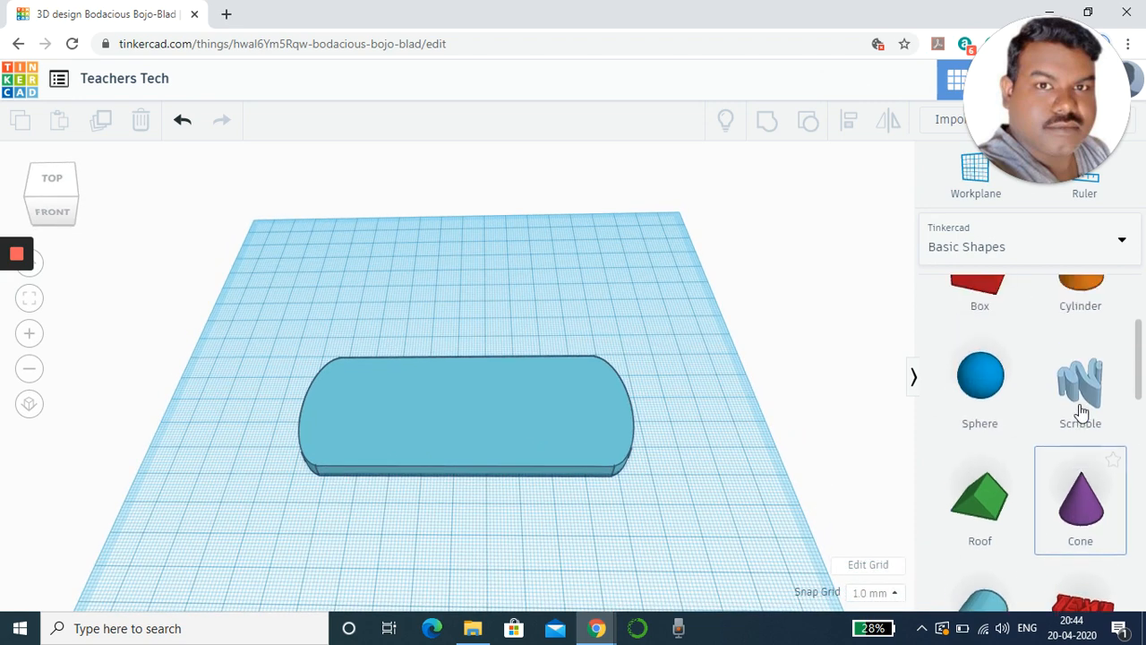
scroll(1081, 410, "up", 2)
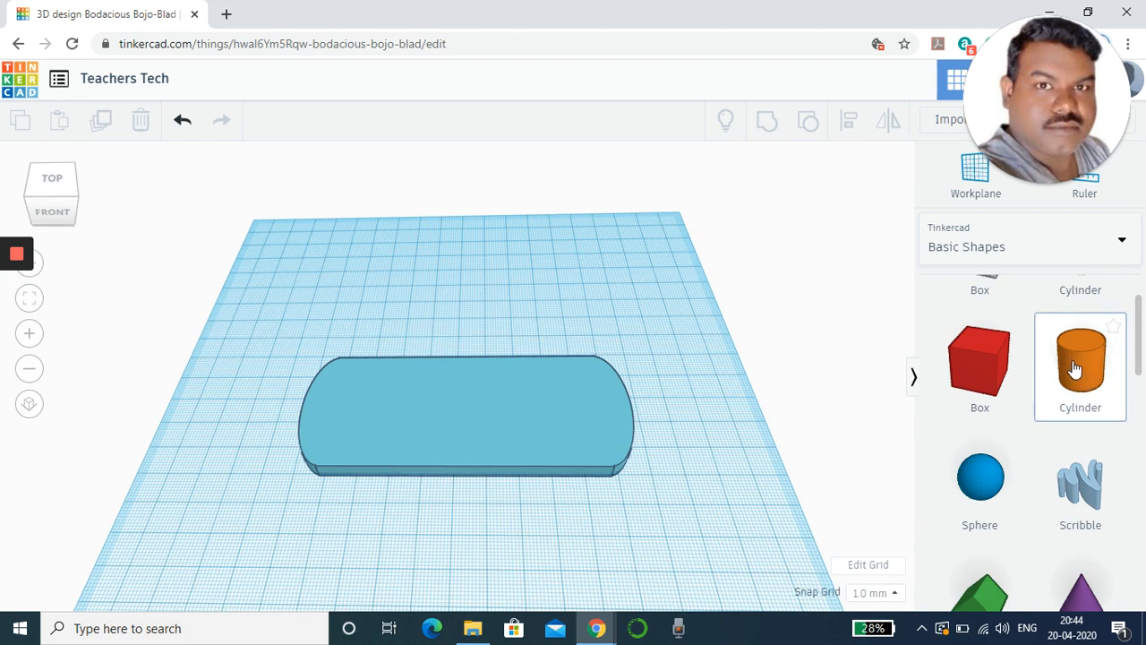
scroll(1075, 369, "up", 2)
left_click_drag(1071, 365, 337, 415)
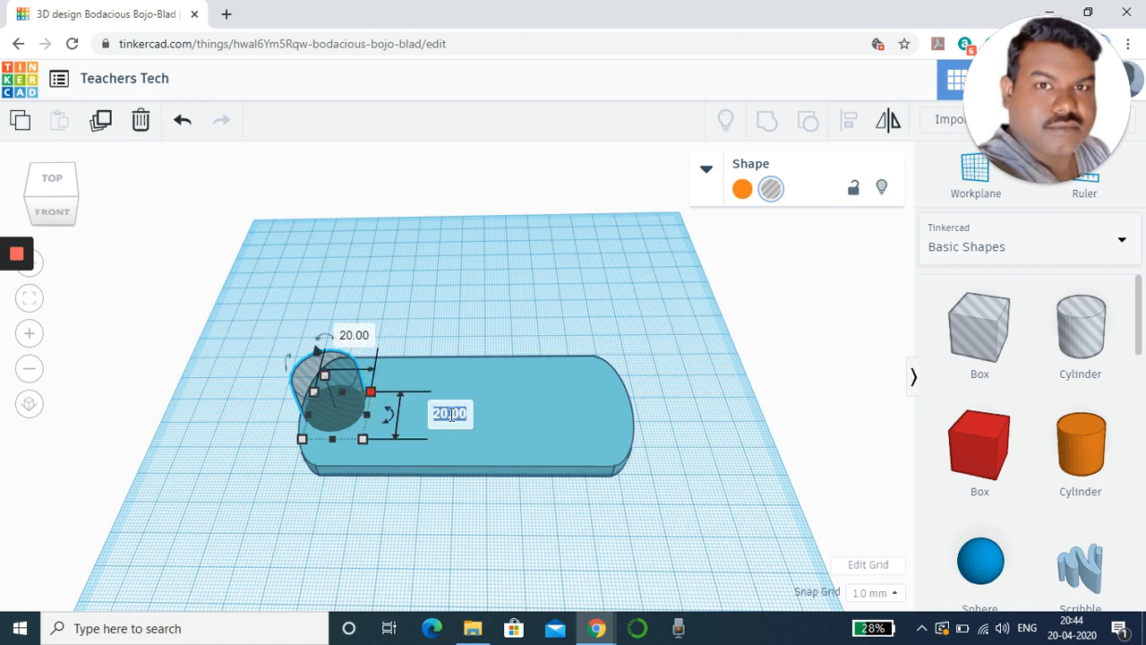
- Set the cylinder hole's length and width to 5 mm each
type("5")
key("Return")
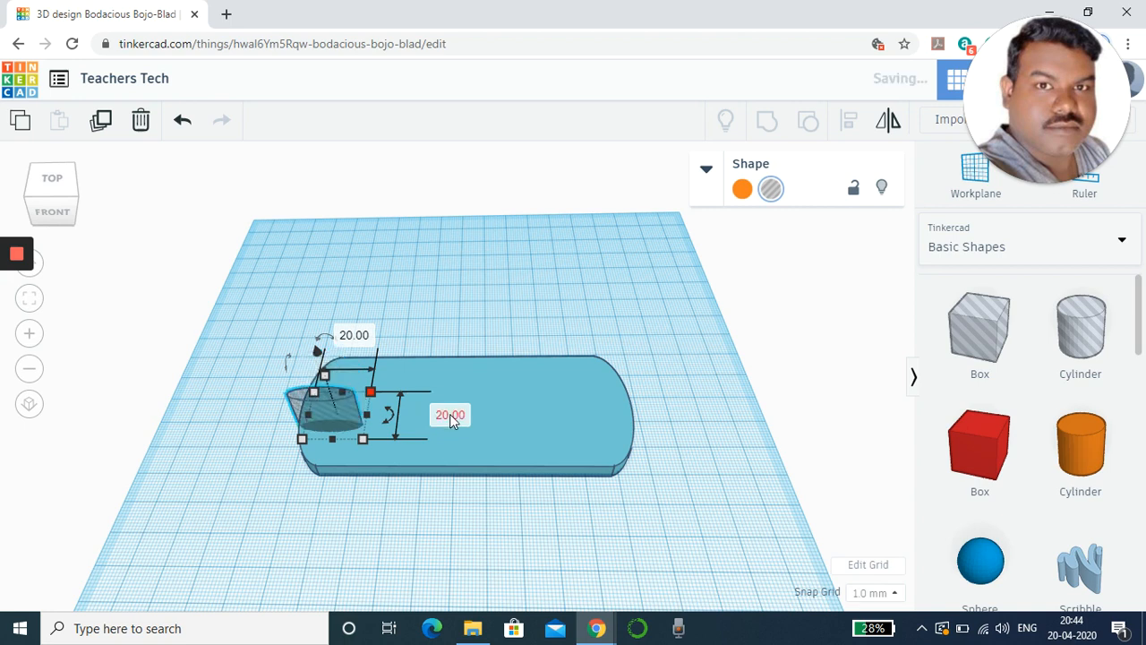
left_click(348, 367)
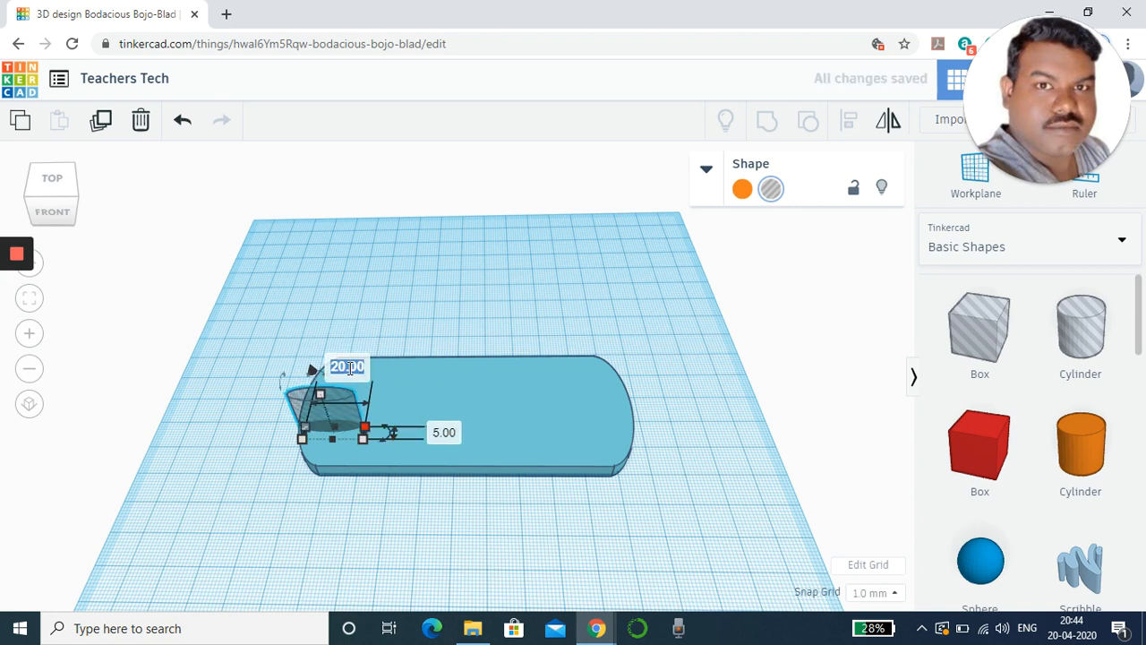
type("5")
key("Return")
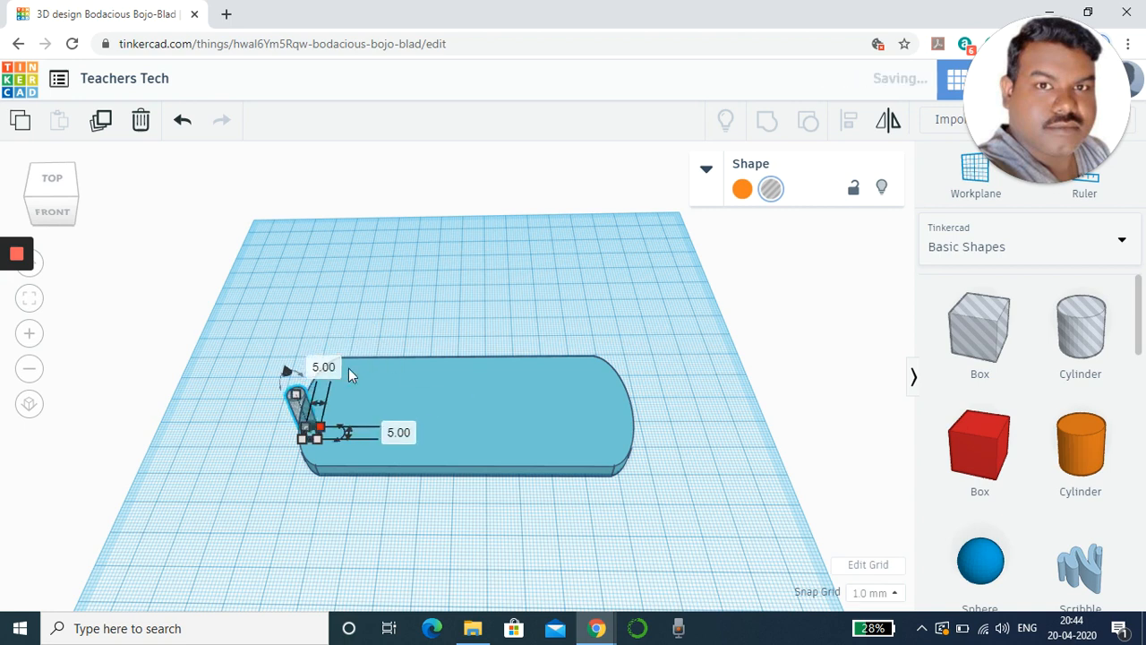
- Resize the cylinder hole to 8 mm in both length and width
left_click(348, 368)
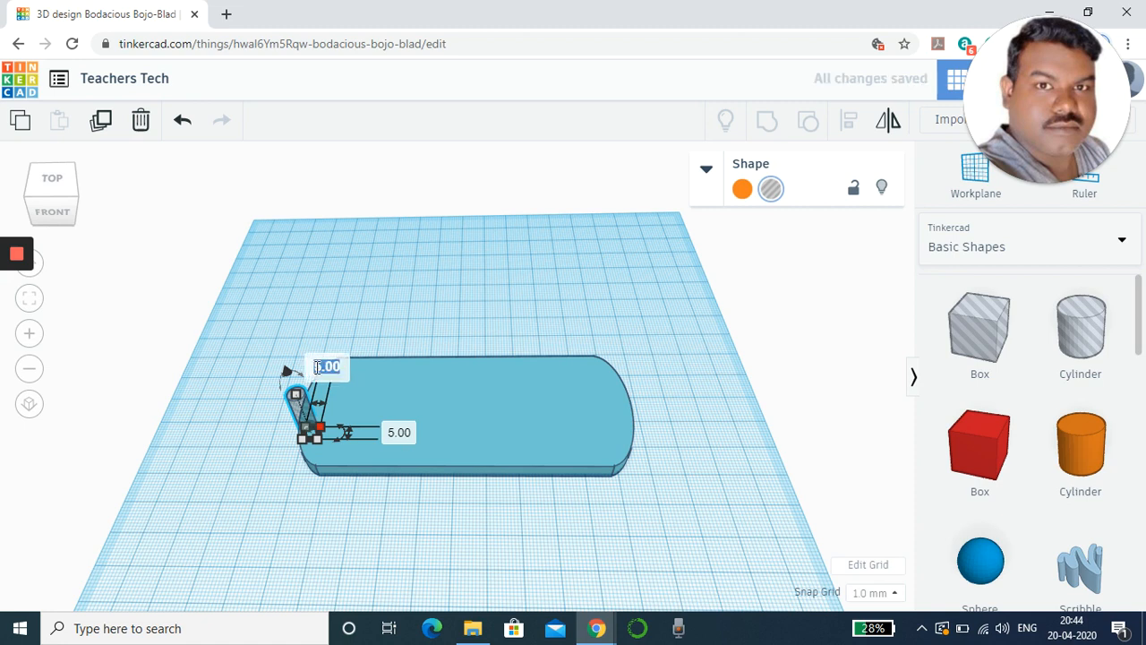
type("8")
key("Return")
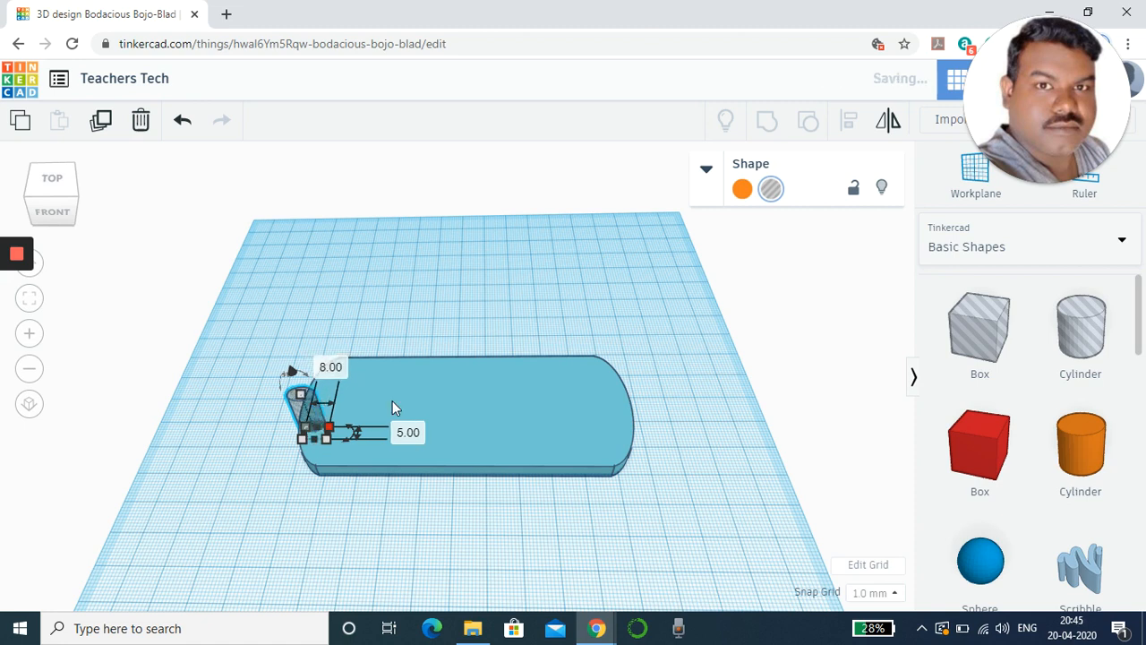
left_click(409, 434)
type("8")
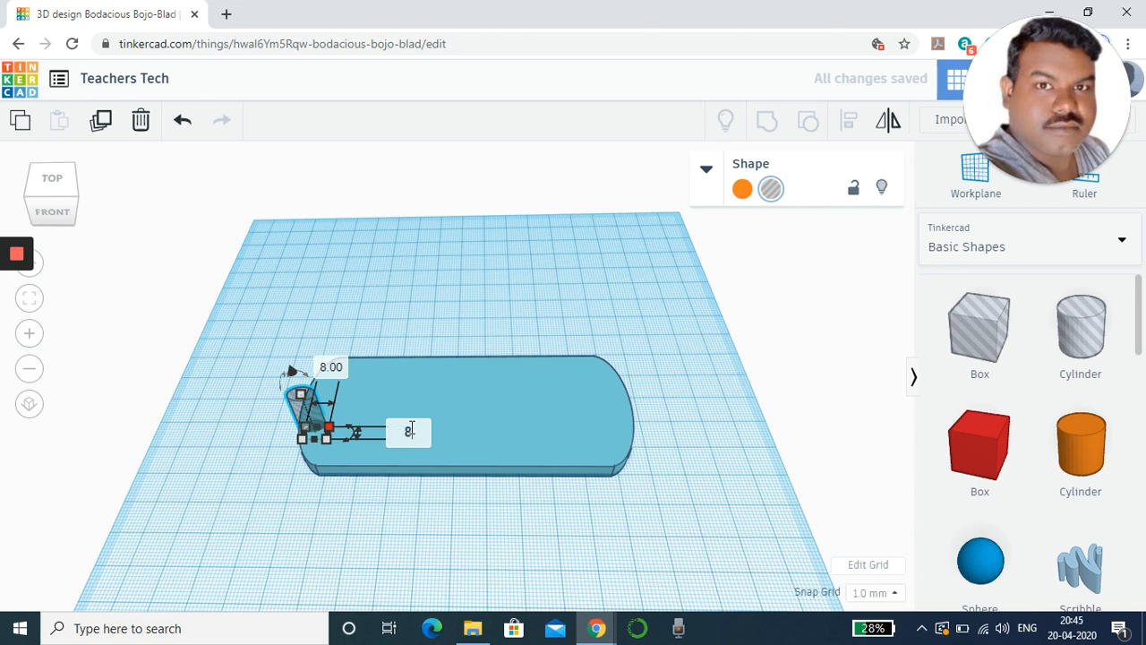
key("Return")
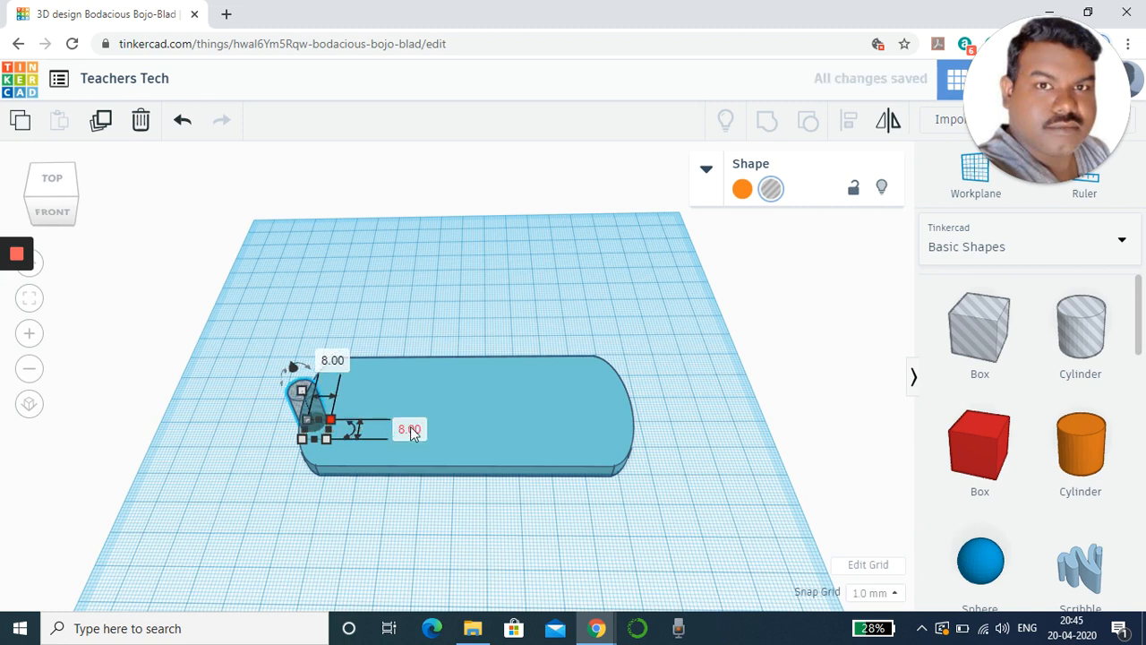
- Nudge the cylinder hole into position just inside the plate's rear-left corner
key("Right")
key("Right")
key("Right")
key("Up")
key("Up")
key("Up")
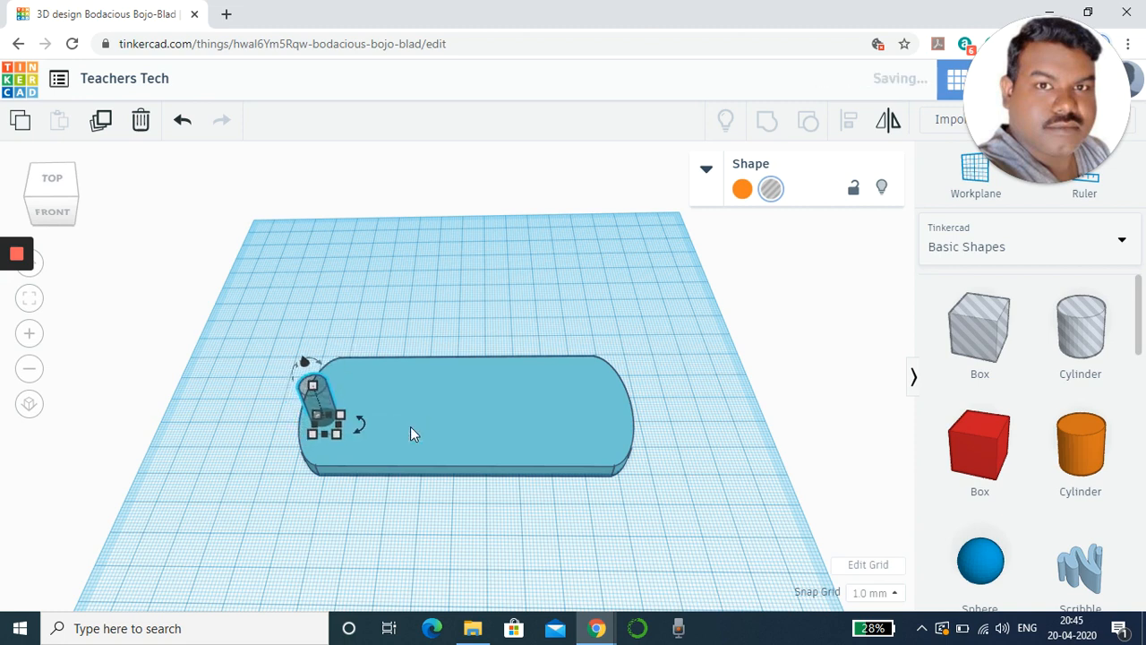
key("Up")
key("Up")
key("Up")
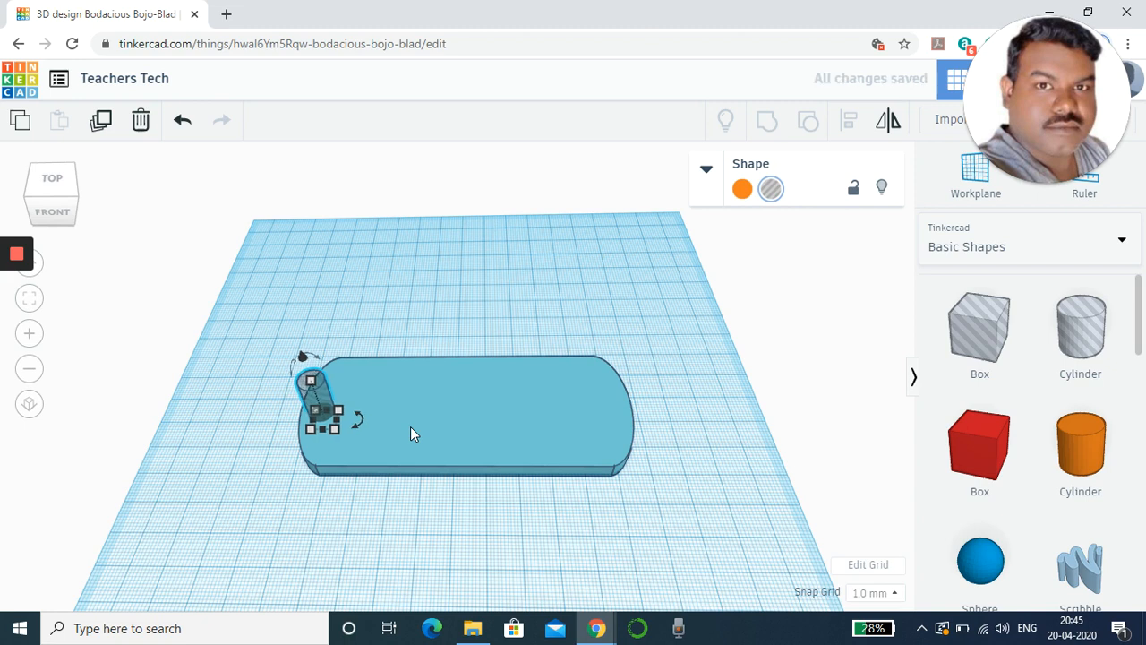
key("Up")
key("Up")
key("Up")
key("Up")
key("Up")
key("Up")
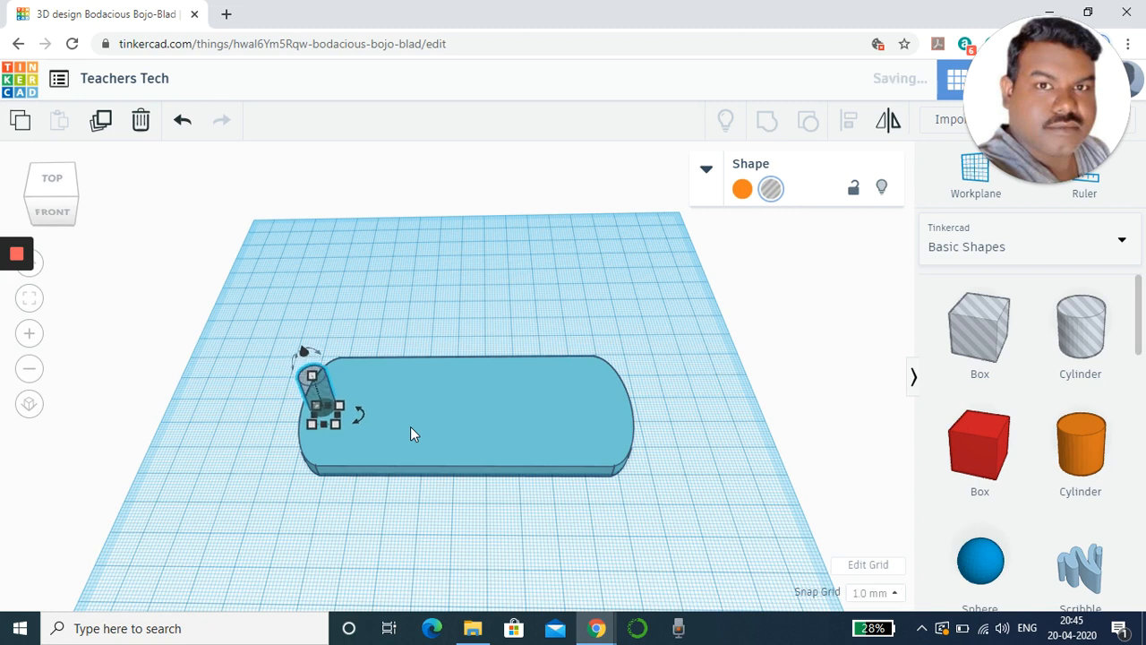
key("Up")
key("Up")
key("Up")
key("Up")
key("Up")
key("Up")
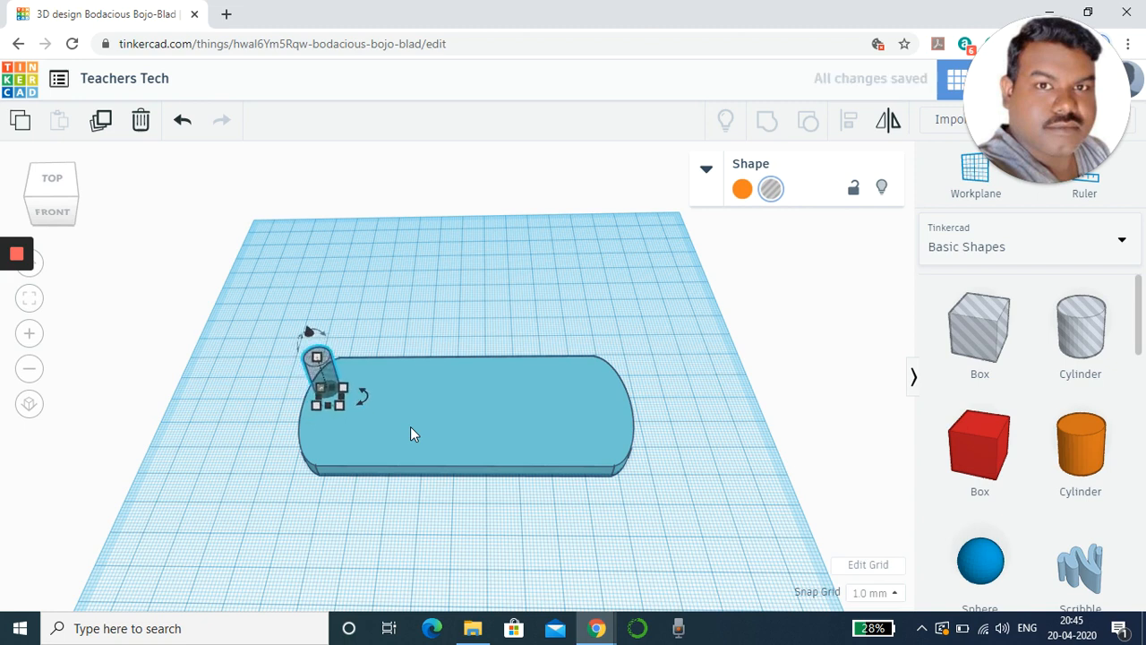
key("Up")
key("Up")
key("Up")
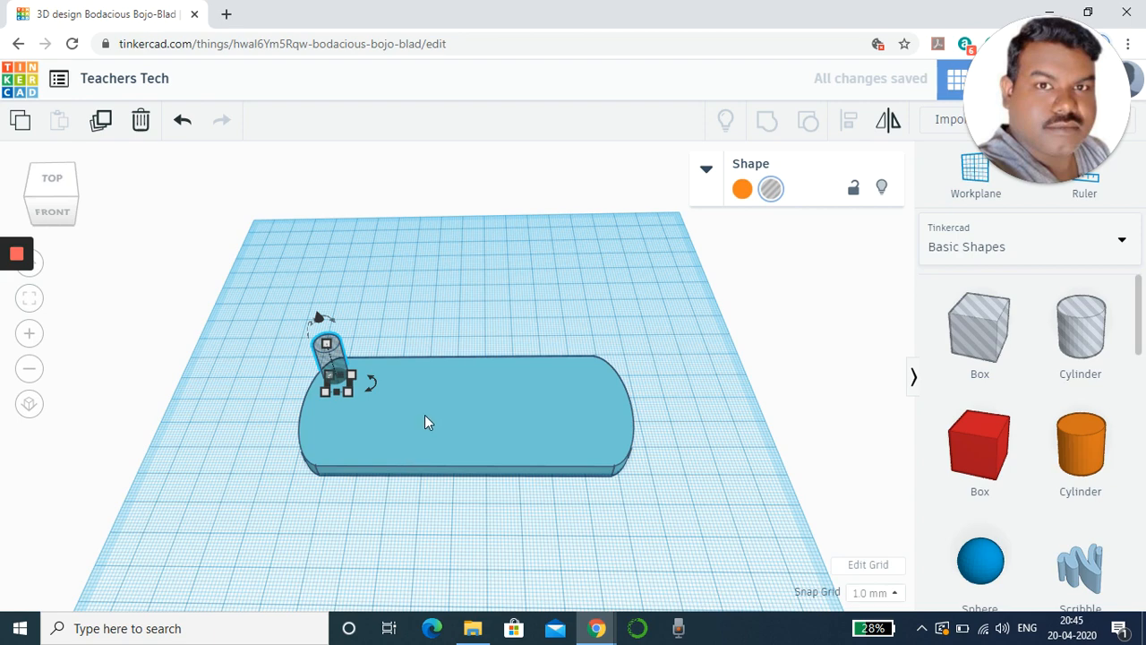
- Group the cylinder hole with the plate to cut a round hole through its rear-left corner
left_click(425, 415, "shift")
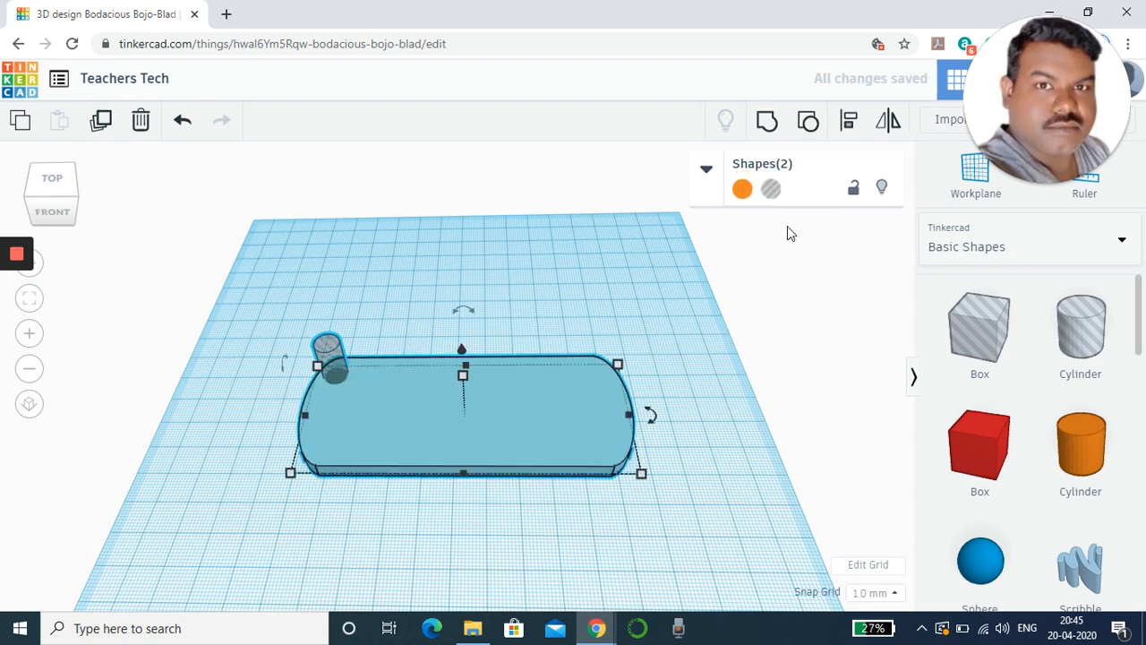
left_click(755, 131)
left_click(541, 490)
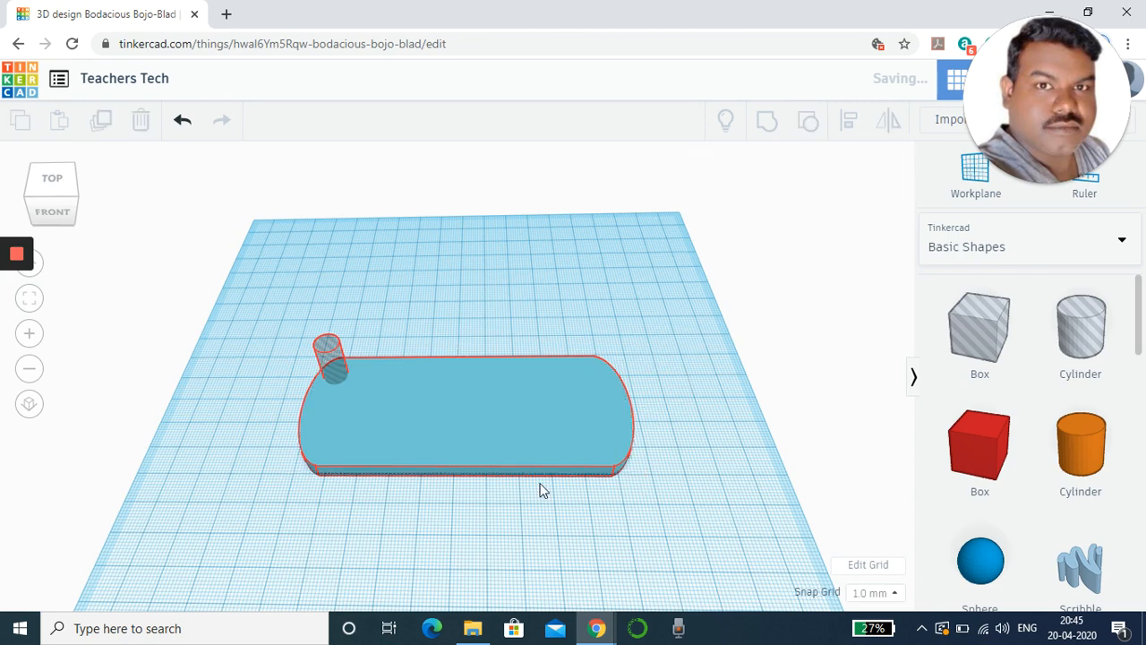
left_click(489, 423)
left_click(472, 519)
right_click_drag(466, 482, 475, 557)
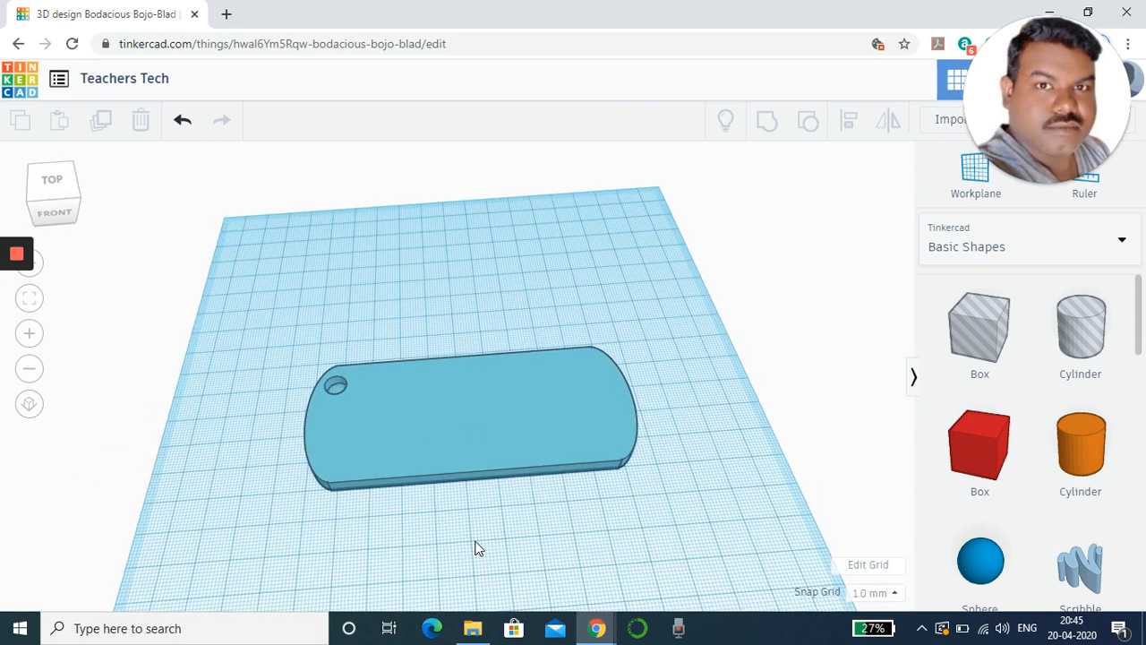
scroll(1090, 394, "down", 5)
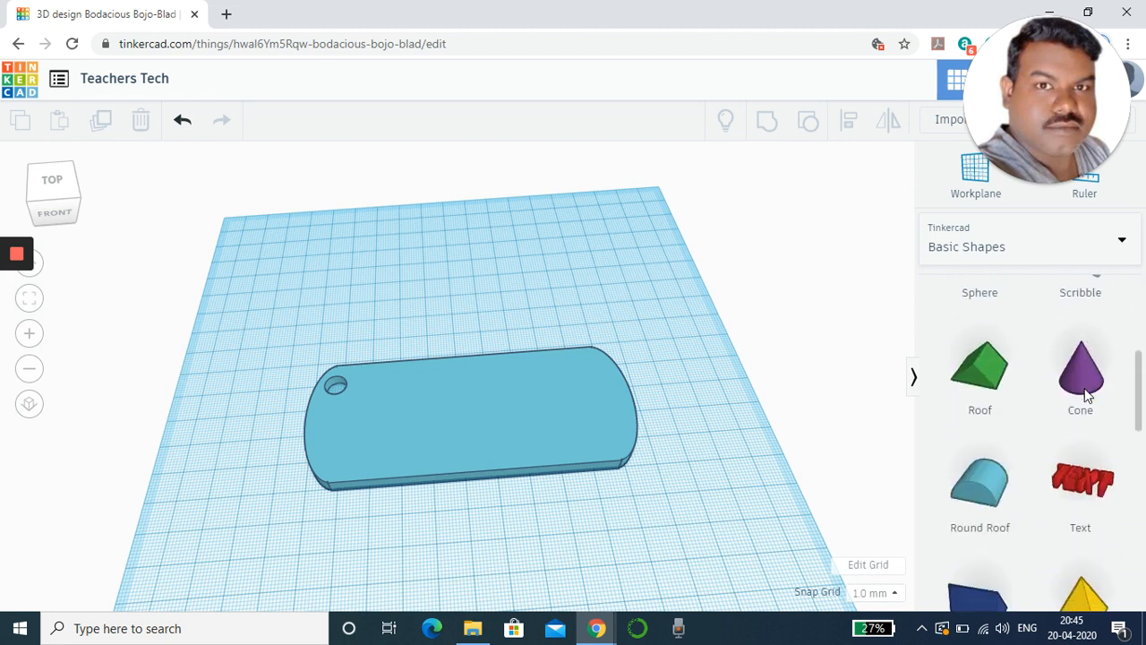
- Place the workplane on the plate's top face and add a Text shape at the middle of the plate
left_click(963, 195)
left_click(479, 417)
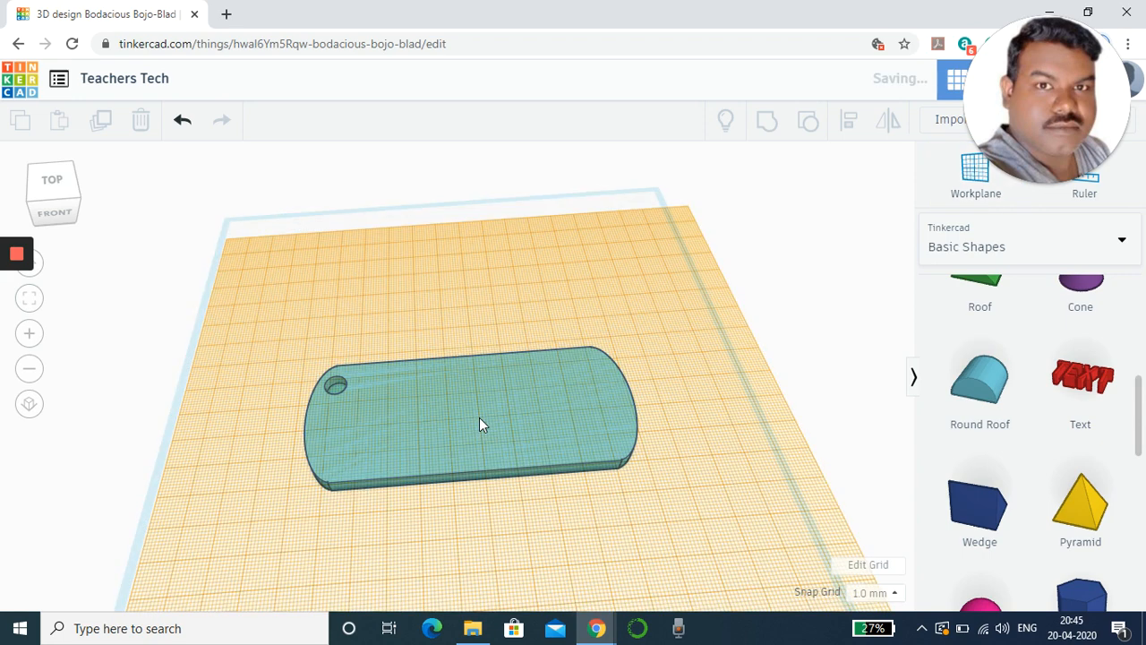
left_click_drag(1077, 385, 482, 428)
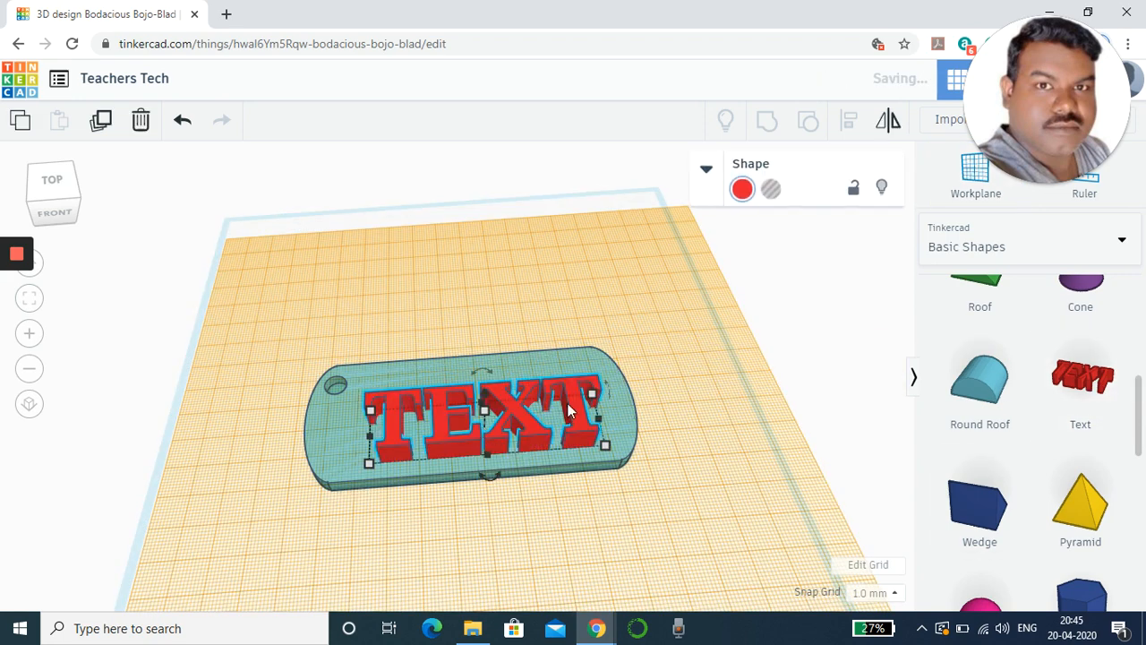
- Change the text shape's wording to "Teachers Tech"
left_click(705, 170)
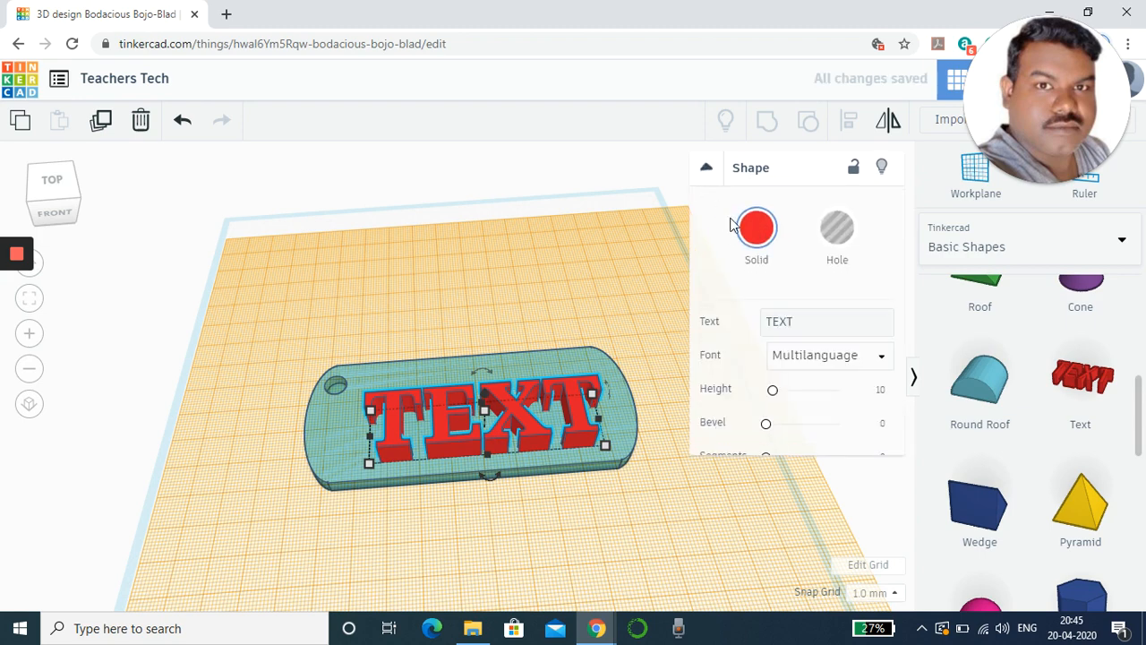
left_click(775, 320)
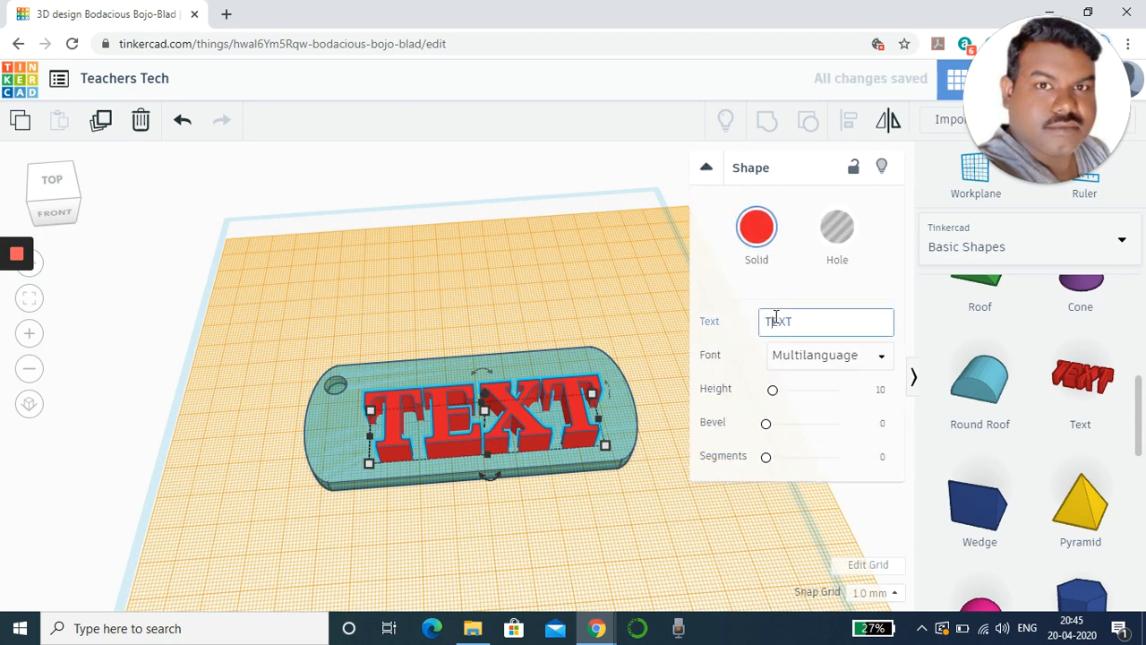
key("BackSpace")
key("BackSpace")
key("BackSpace")
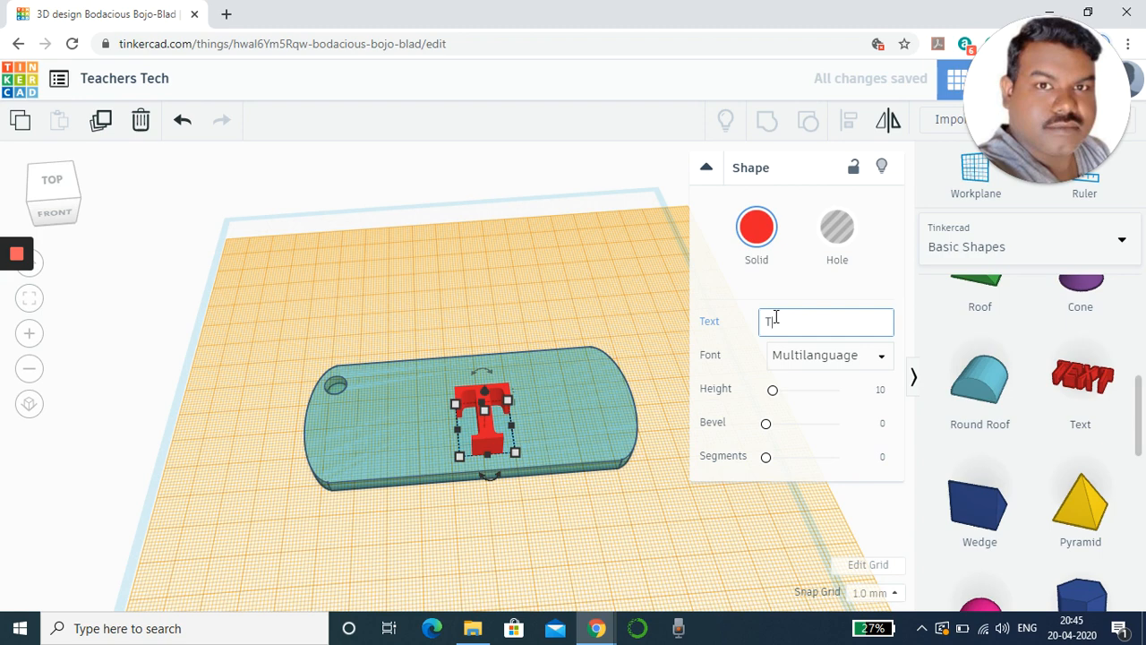
type("eachers ")
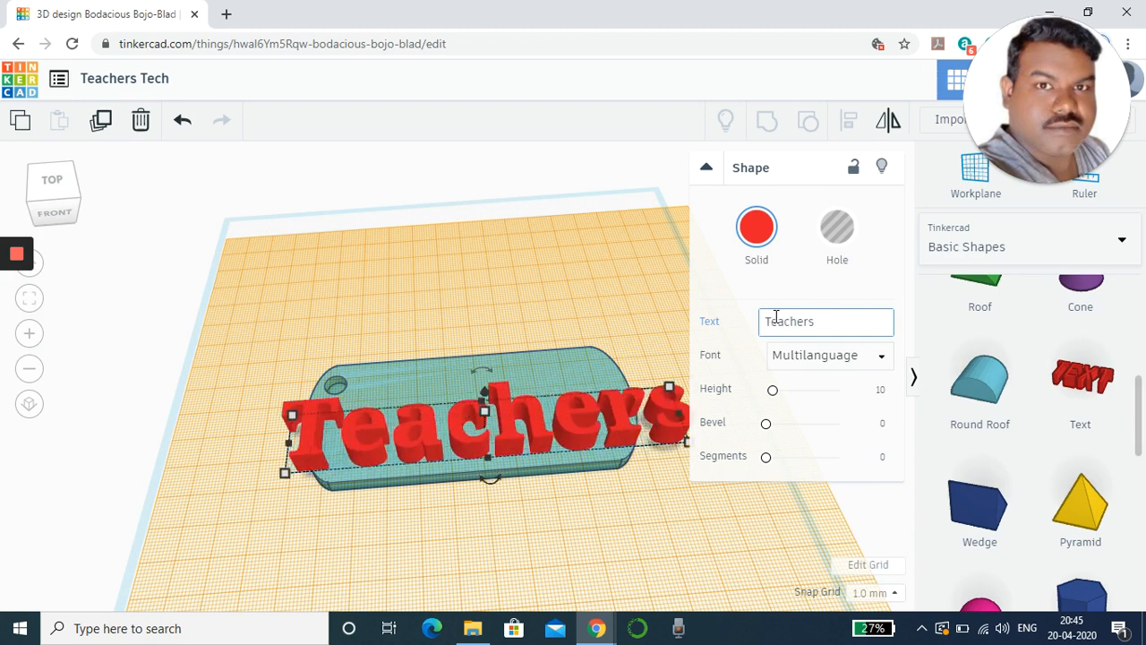
type("t")
key("BackSpace")
type("T")
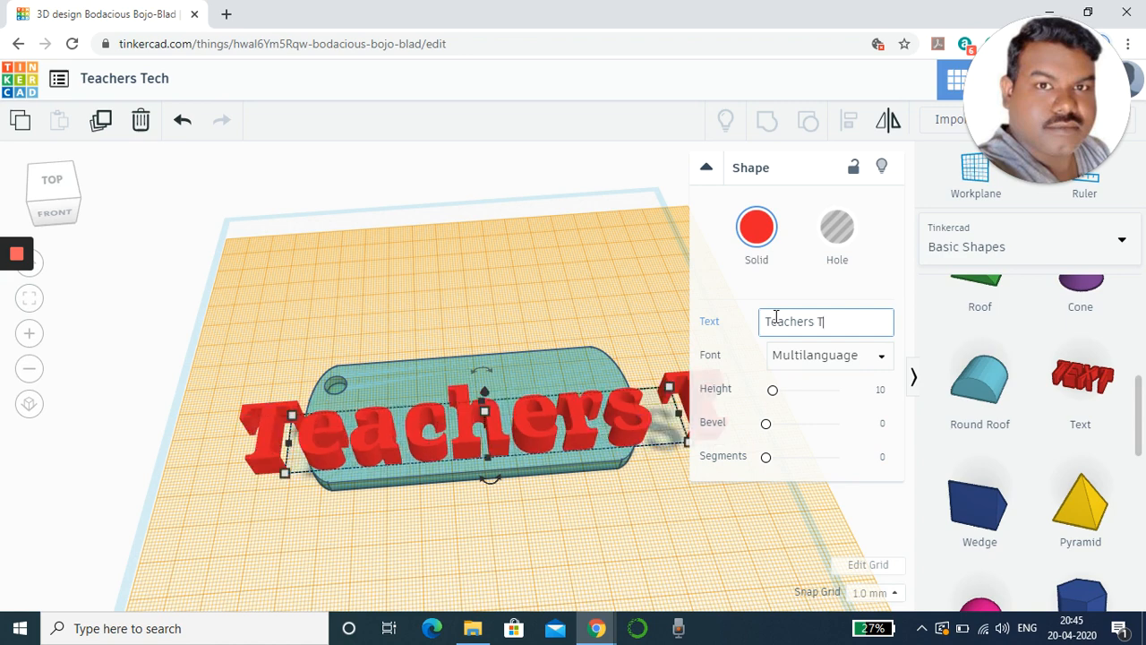
type("ech")
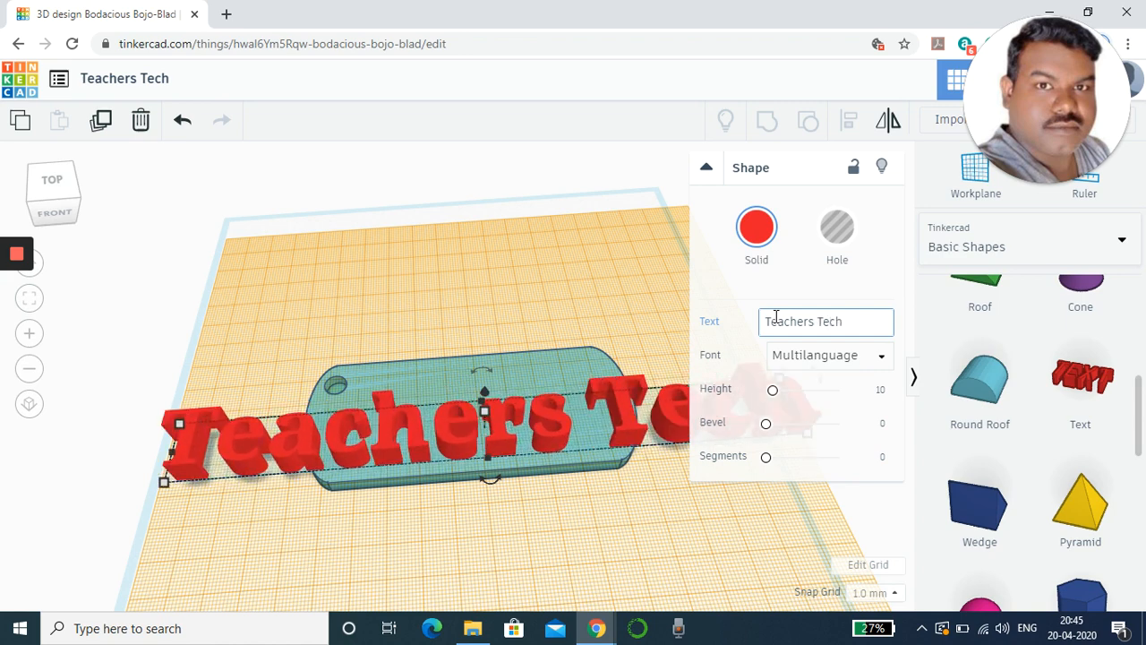
- Scale the text down to about 119 mm by 17 mm and move it to start at the plate's left end
left_click(574, 359)
left_click(658, 413)
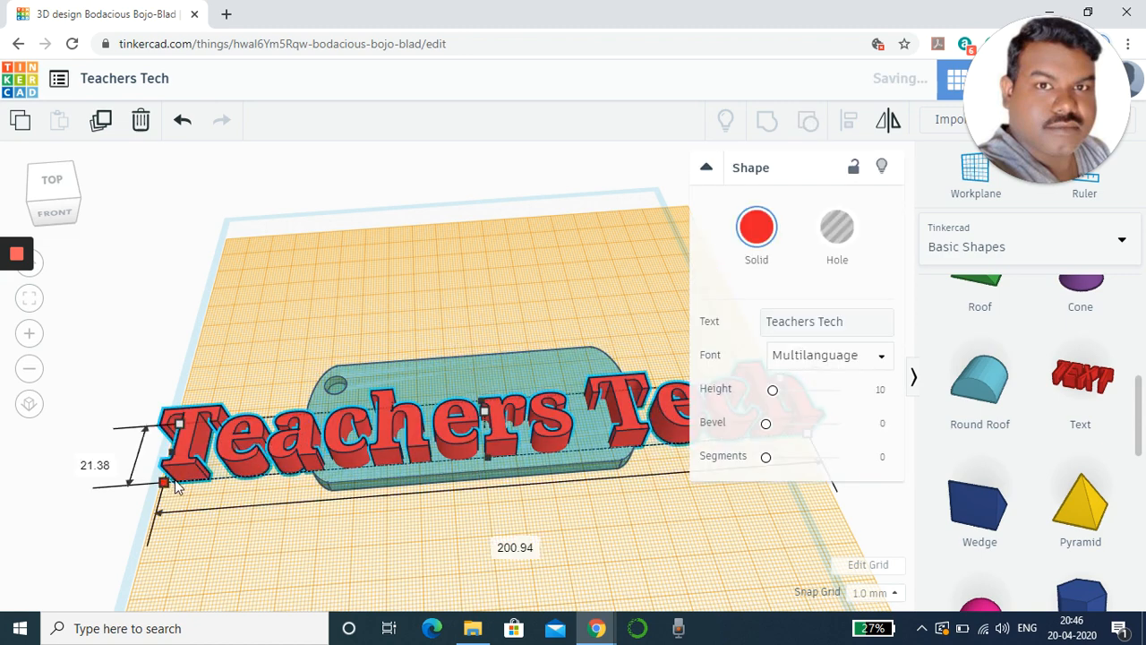
left_click_drag(164, 480, 425, 451)
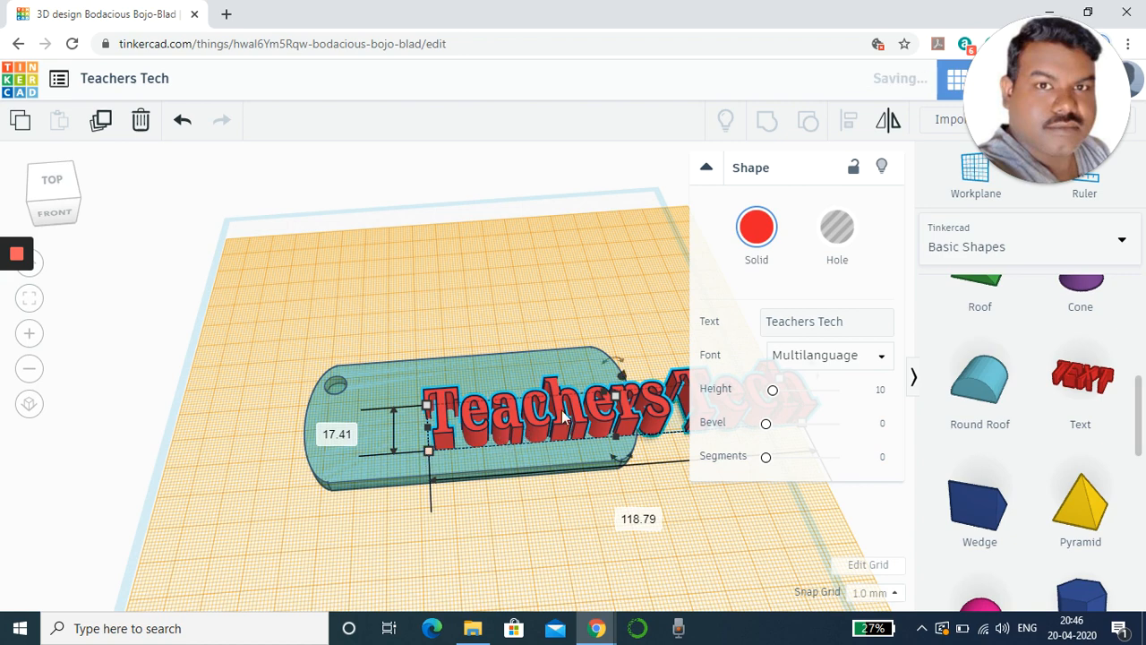
left_click_drag(521, 417, 455, 424)
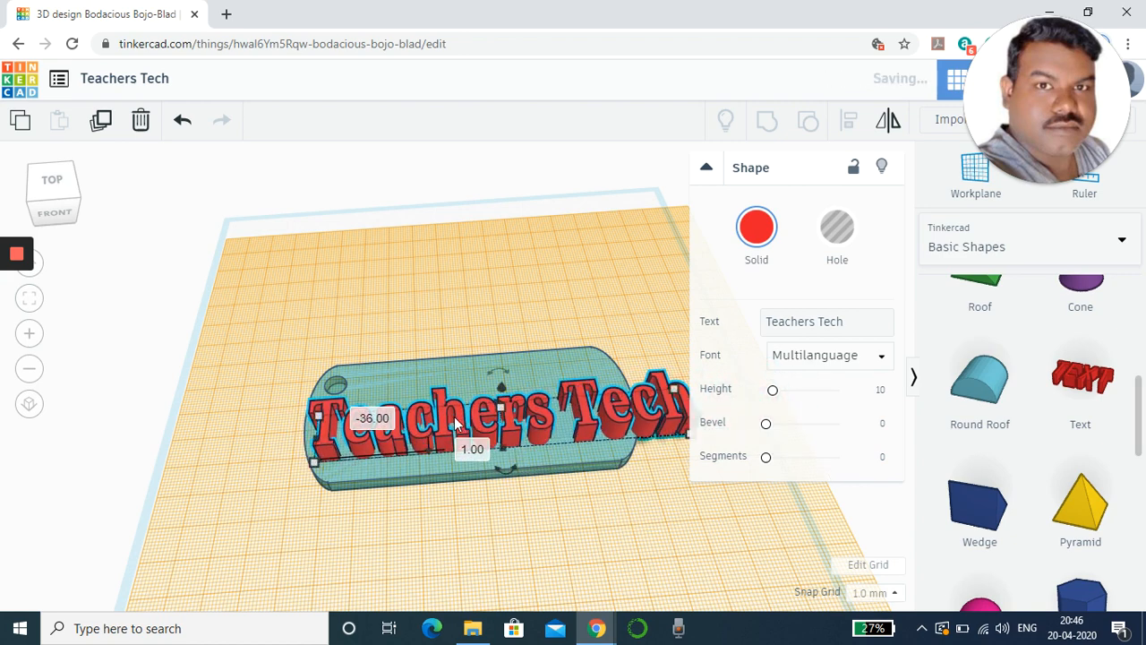
- Resize the text to 100 mm long and 8 mm wide so it fits within the plate
left_click(705, 170)
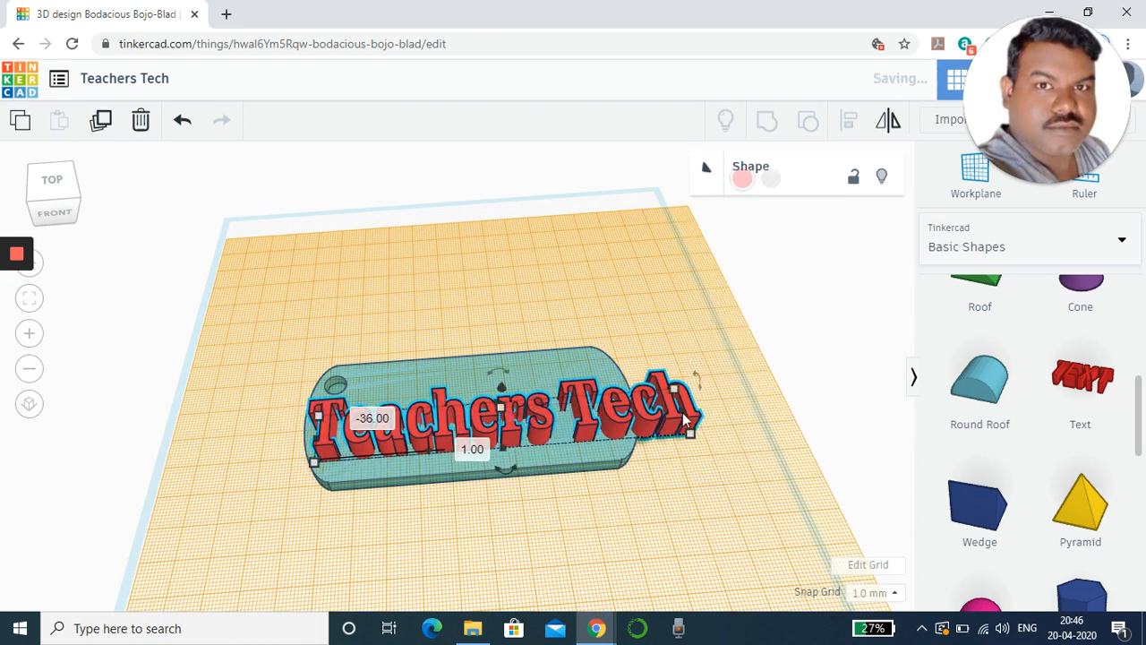
left_click_drag(689, 433, 625, 426)
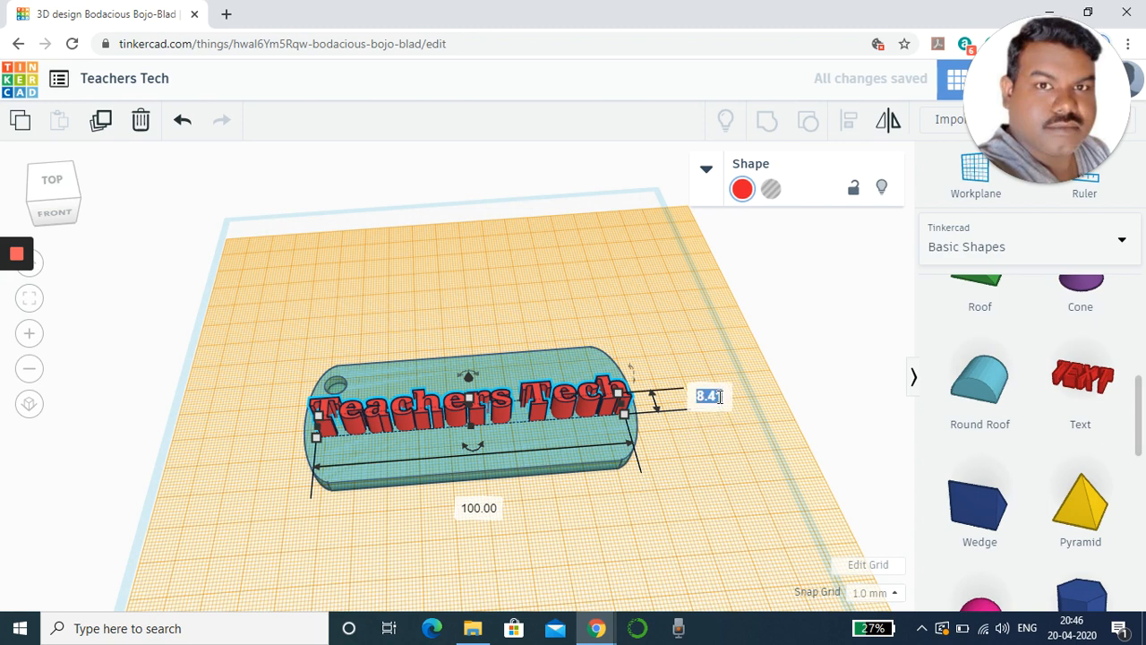
type("8")
key("Return")
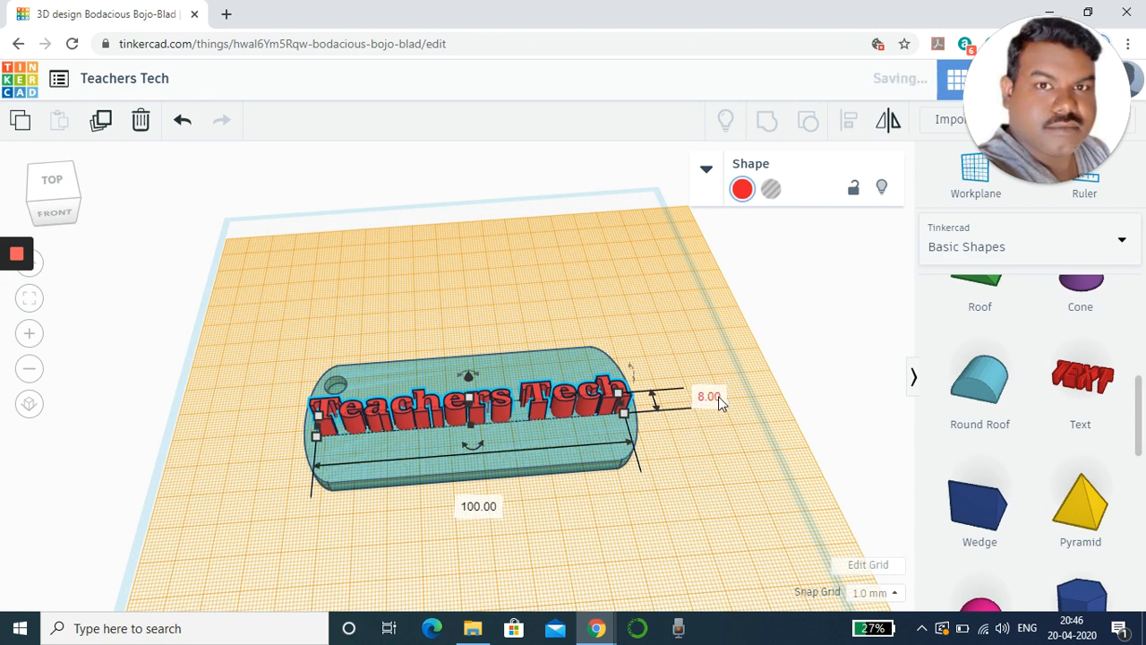
left_click(602, 534)
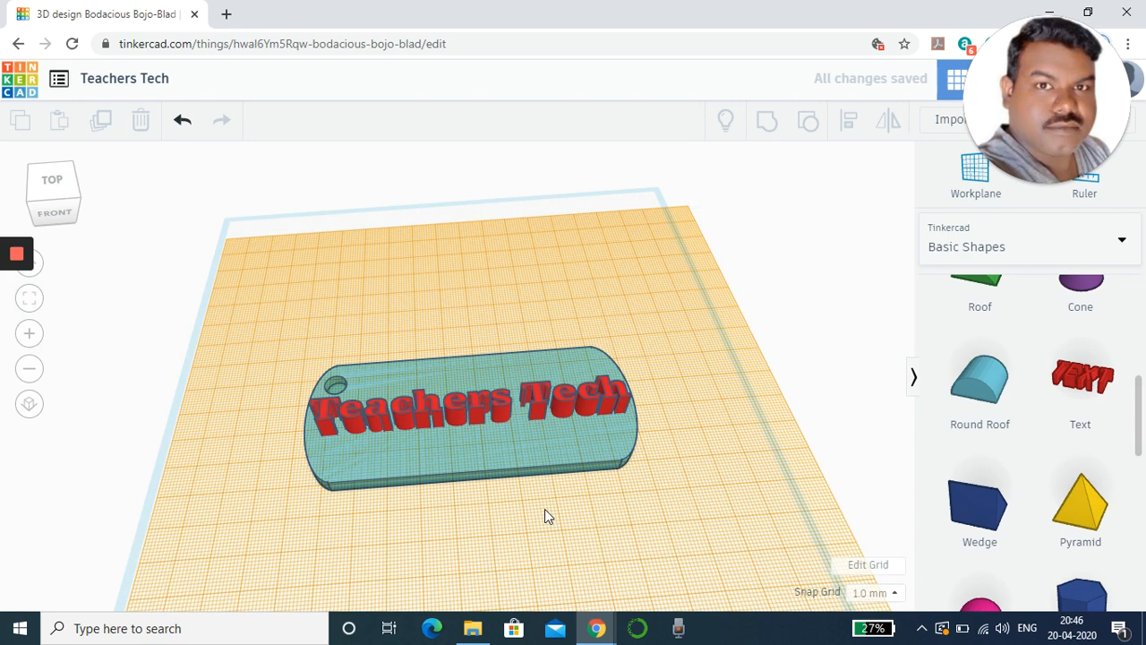
- Return the workplane from the plate's top face to the base grid
right_click_drag(522, 457, 508, 461)
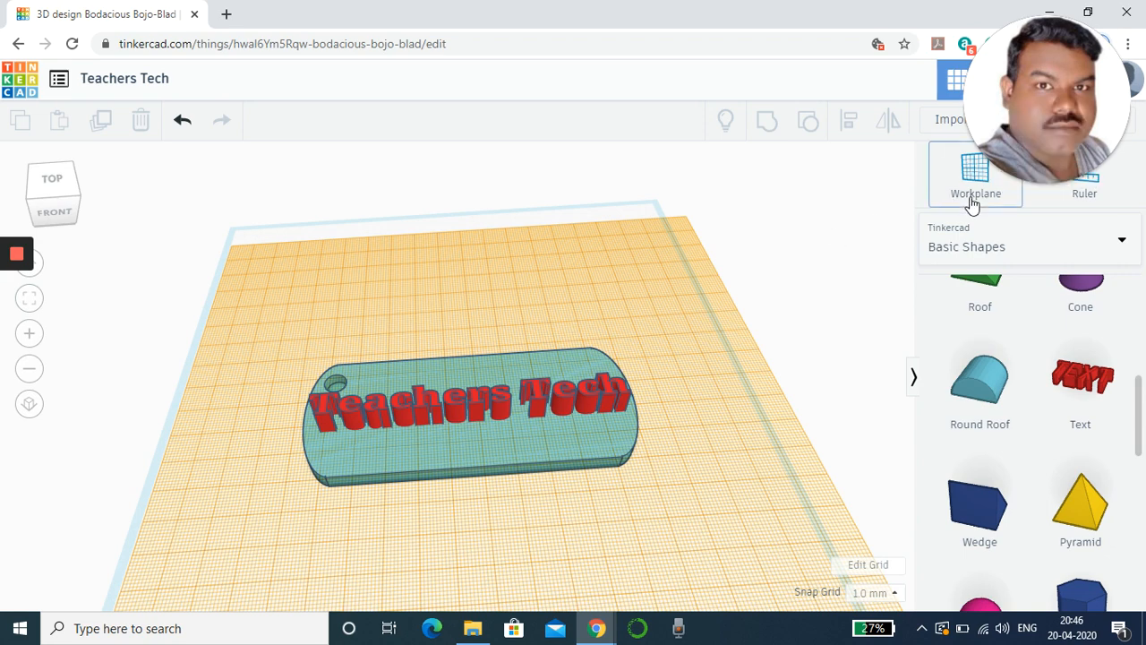
left_click_drag(973, 204, 593, 218)
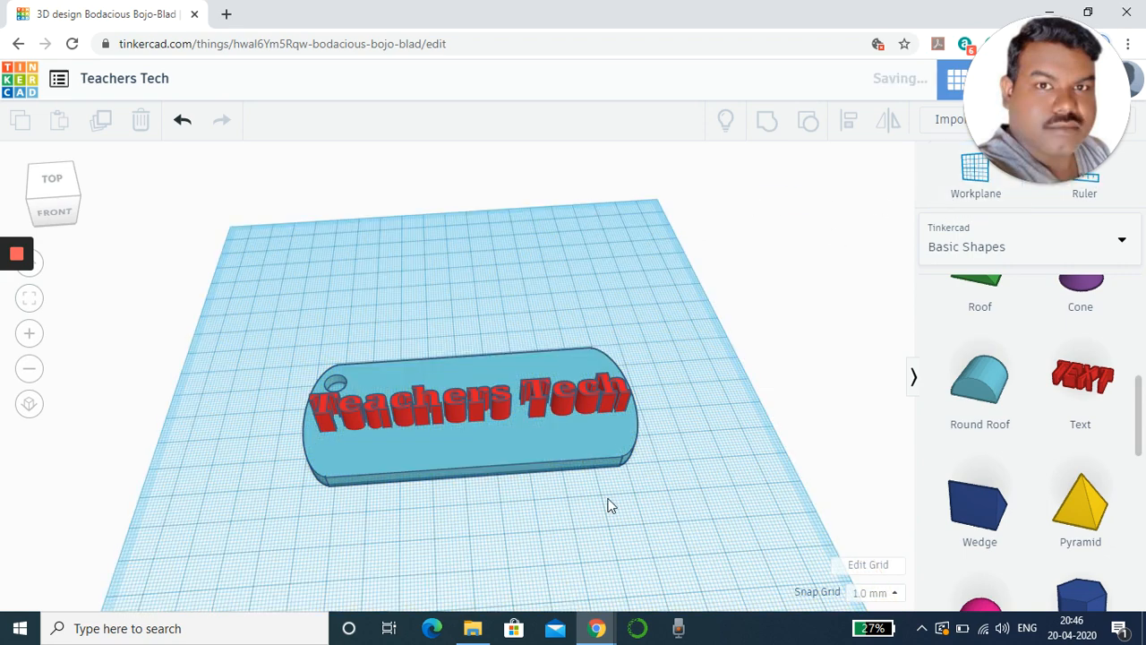
- Set the height of the "Teachers Tech" text to 5 mm
right_click_drag(545, 518, 481, 489)
left_click(443, 394)
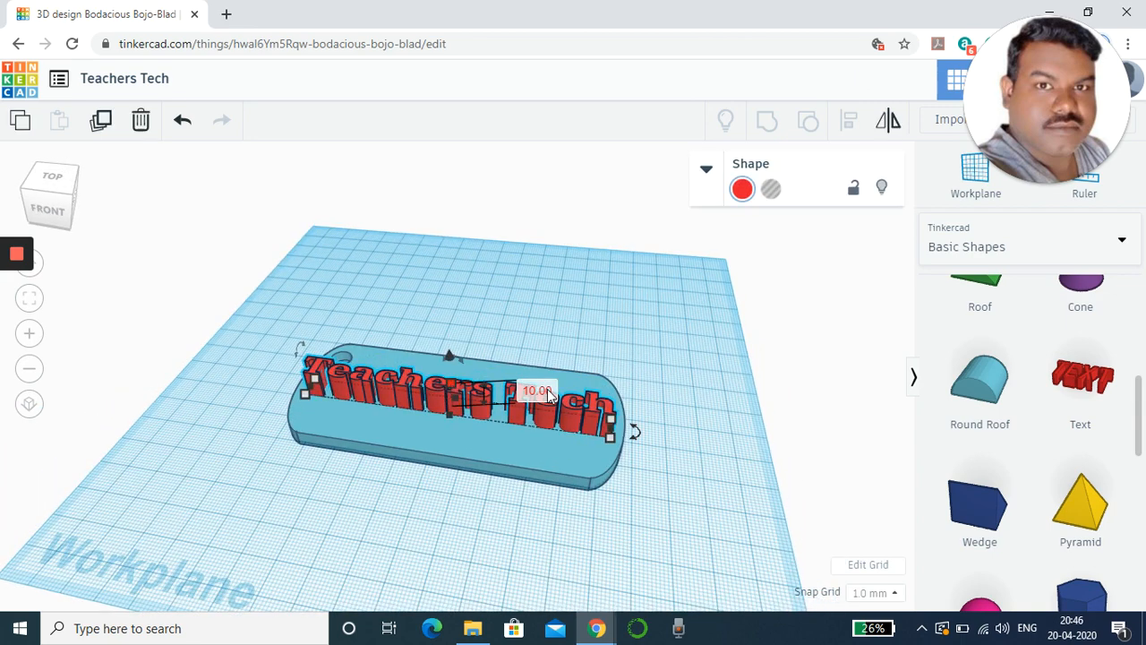
left_click(548, 390)
type("5")
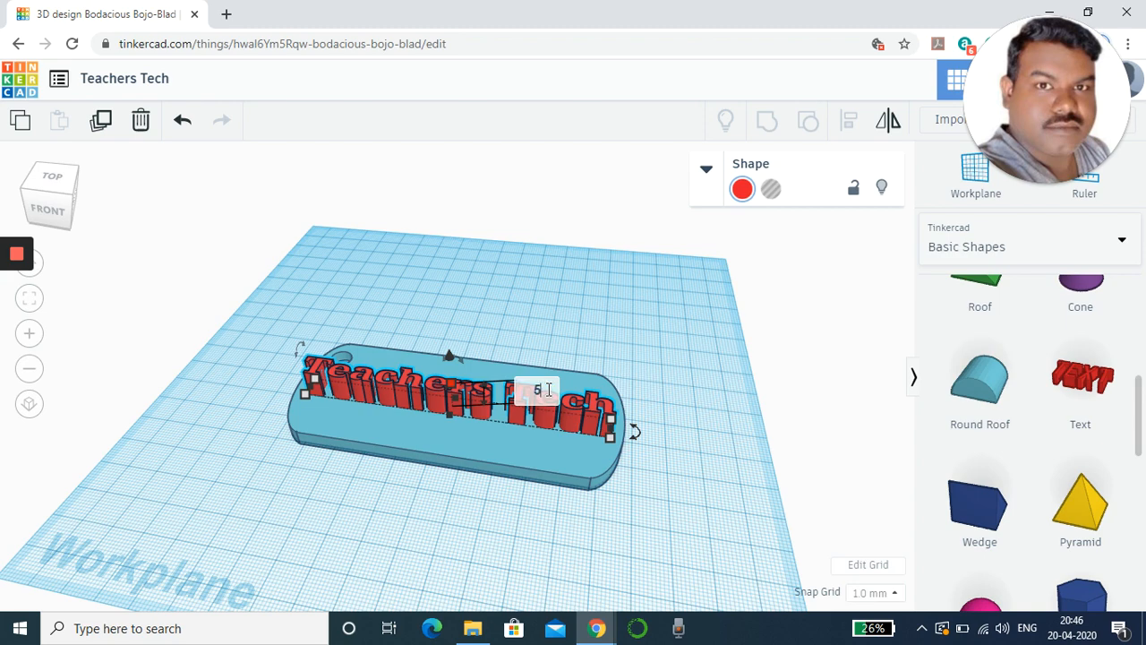
key("Return")
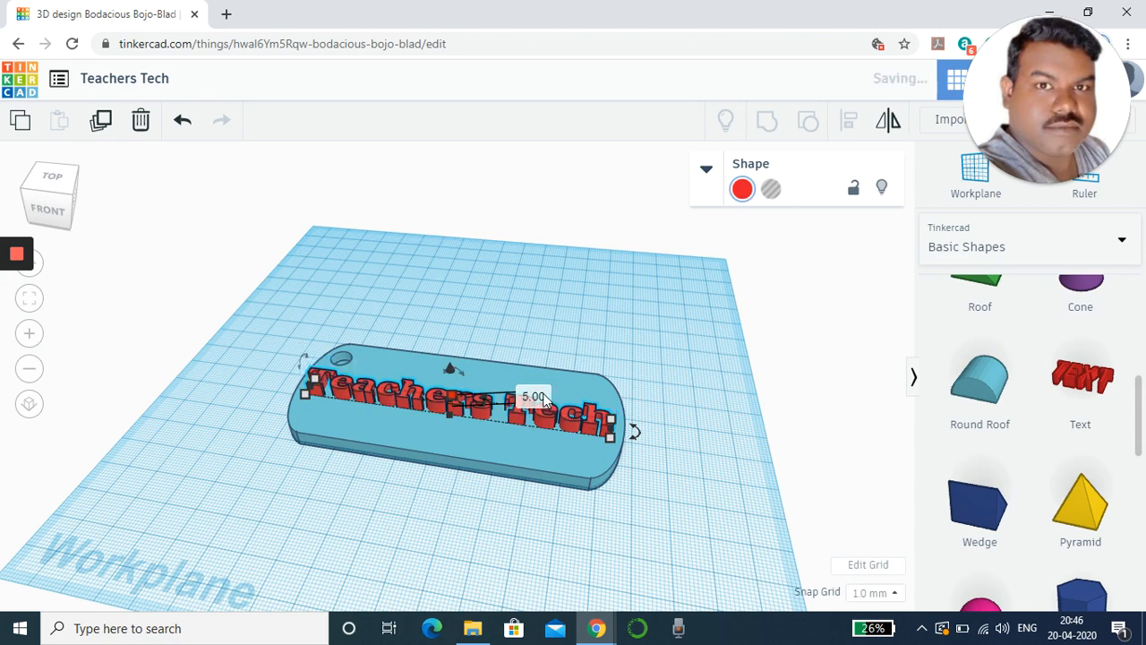
- Reduce the height of the "Teachers Tech" text to 3 mm
left_click(539, 396)
type("3")
key("Return")
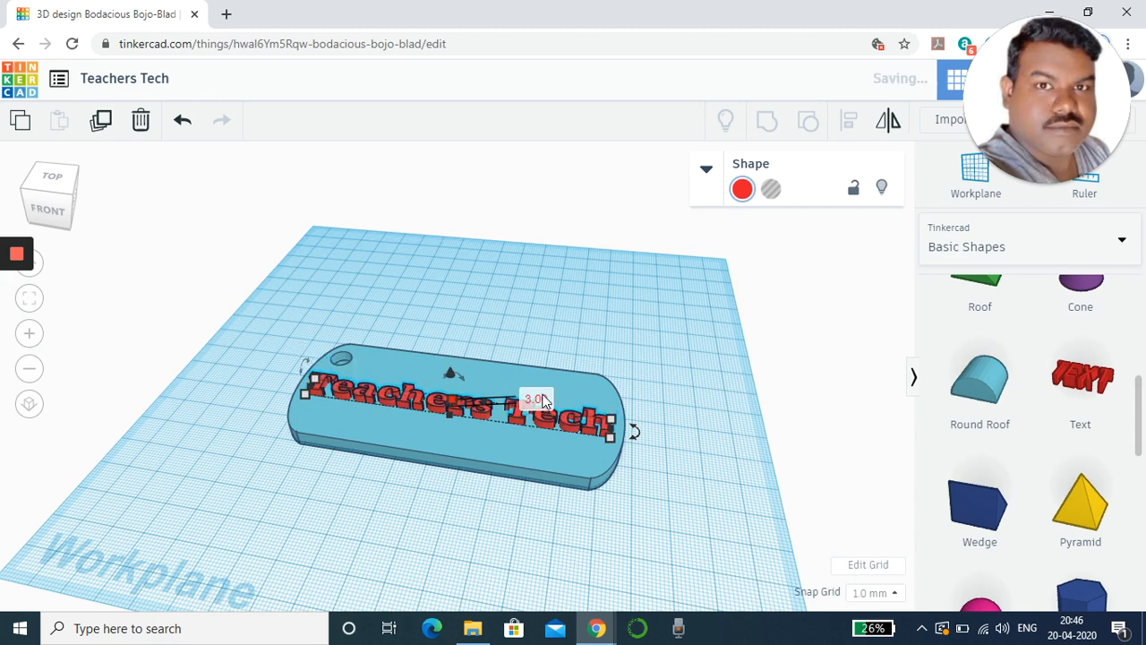
left_click(560, 498)
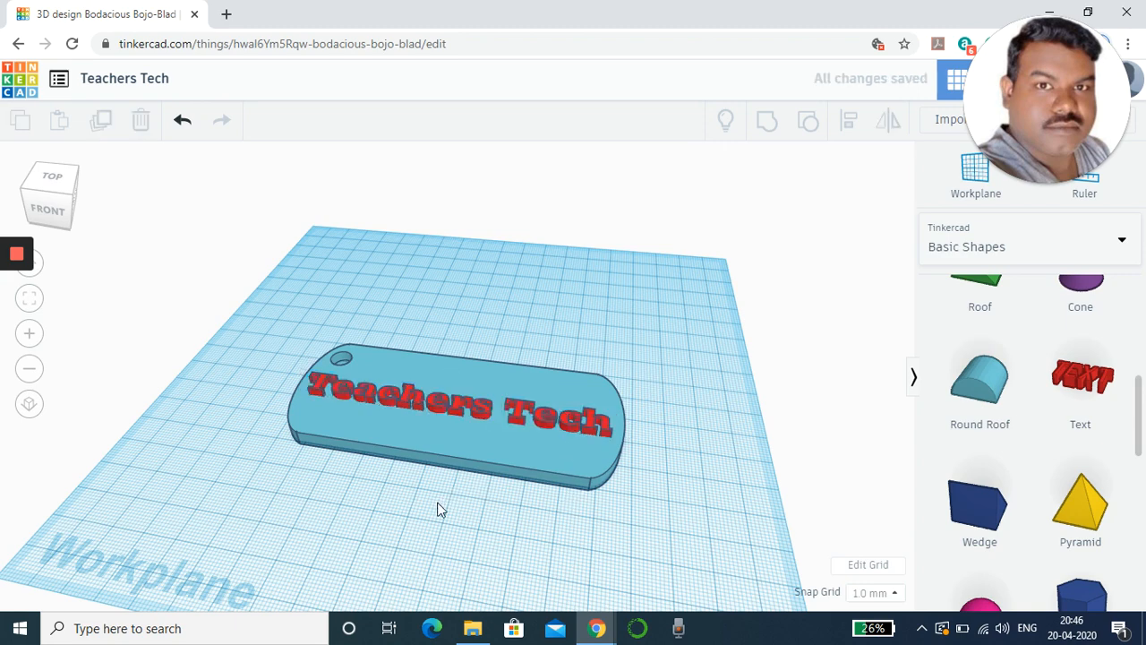
mouse_move(438, 503)
right_mouse_down()
mouse_move(451, 535)
mouse_move(494, 560)
right_mouse_up()
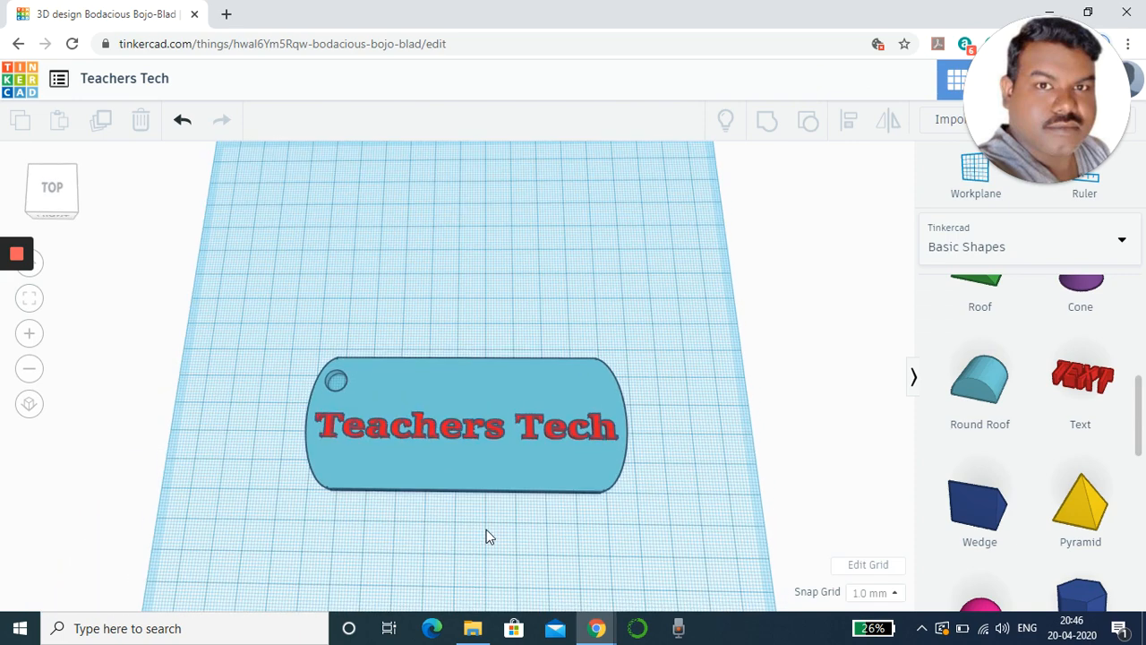
left_click(489, 432)
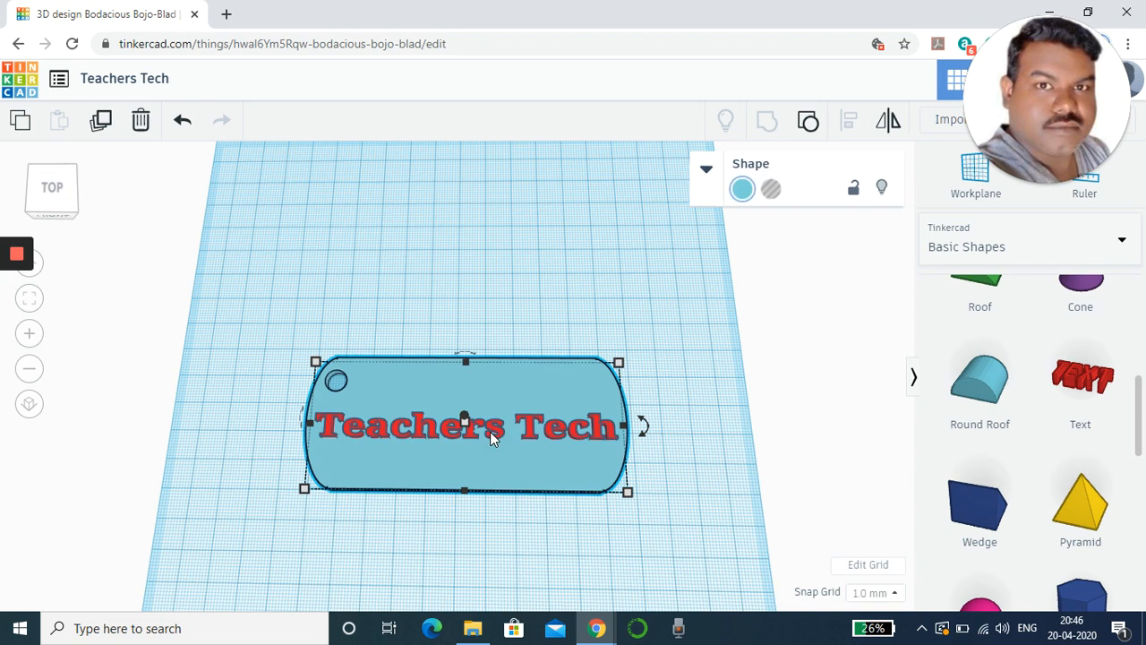
left_click(589, 541)
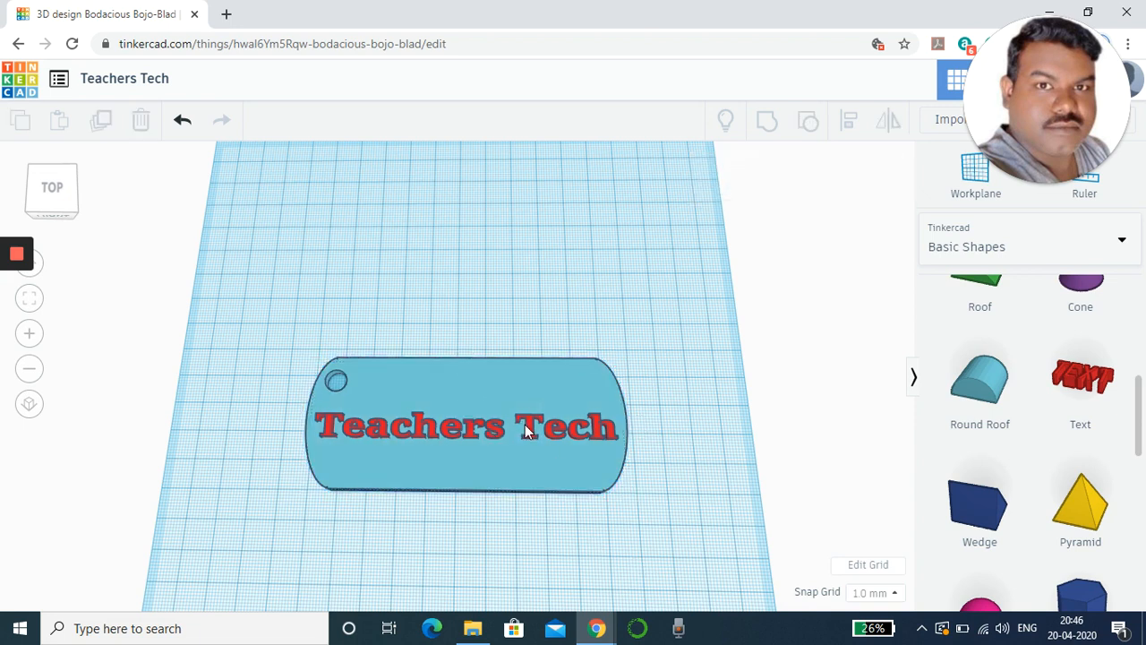
left_click(525, 431)
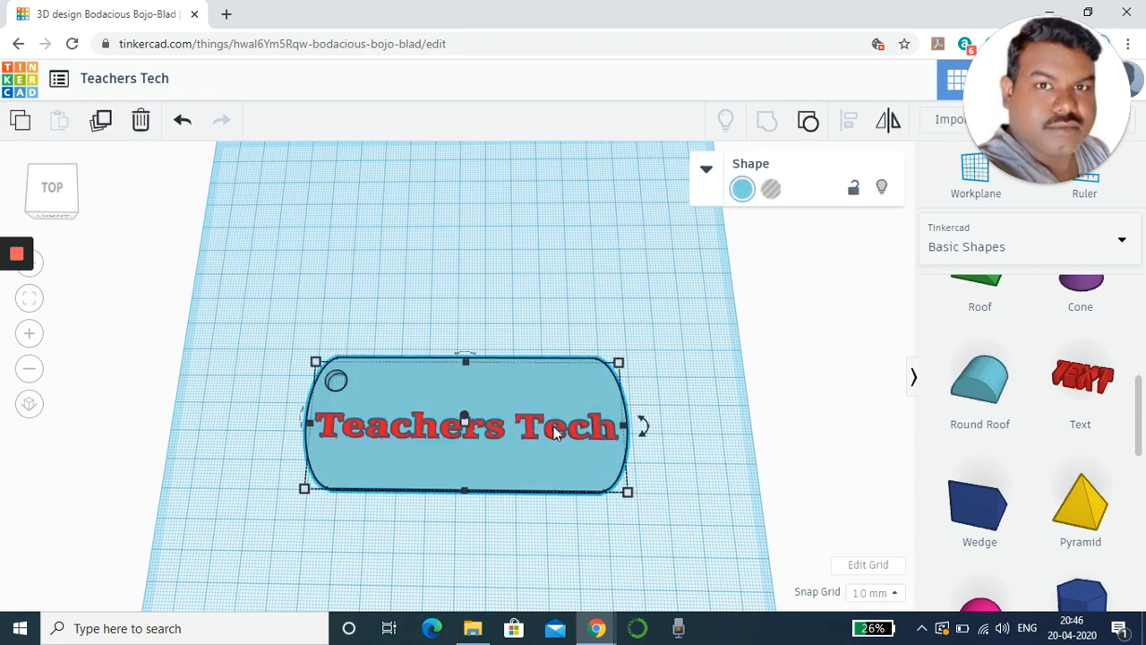
left_click(579, 528)
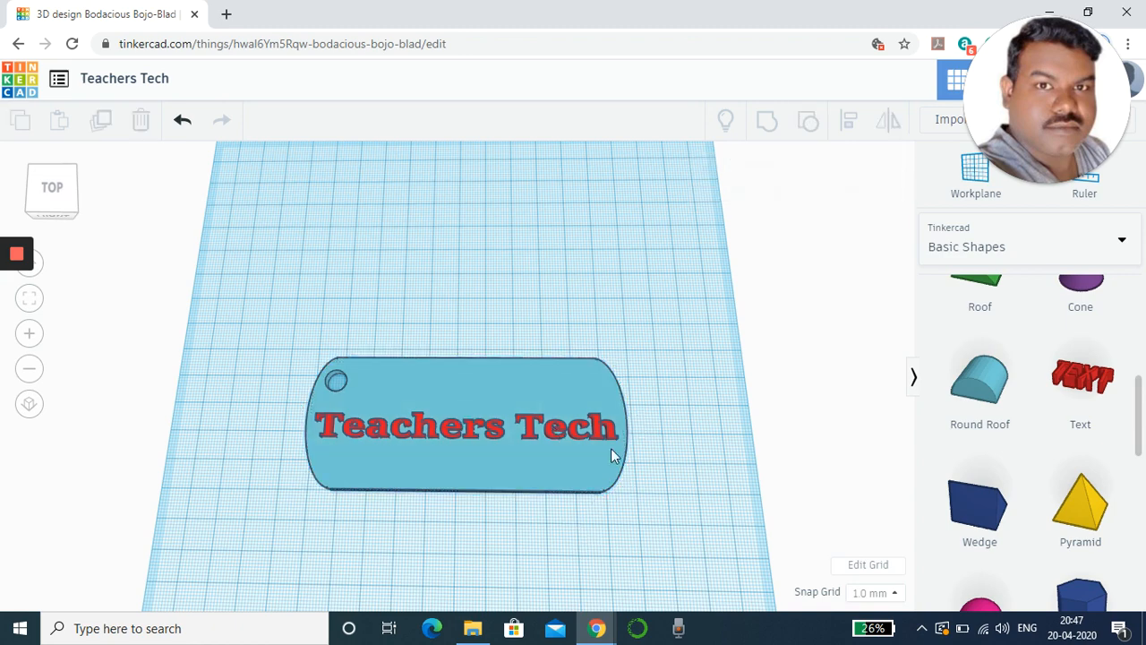
- Nudge the "Teachers Tech" text a few millimetres toward the plate's front edge
right_click_drag(576, 542, 565, 435)
left_click(527, 387)
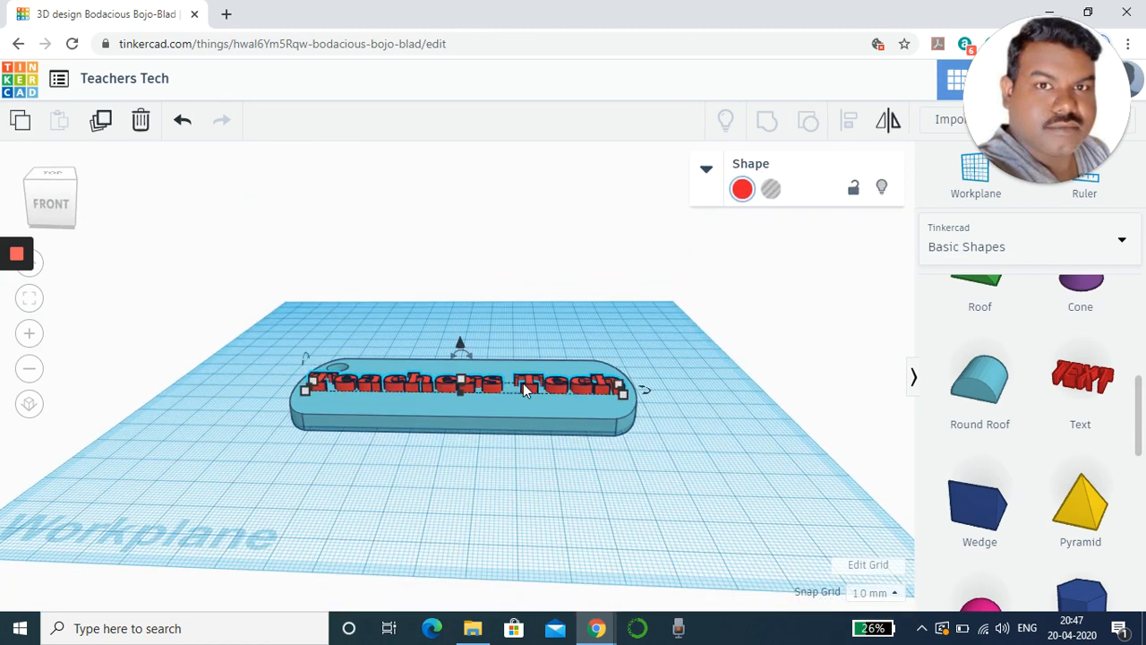
right_click_drag(596, 539, 594, 543)
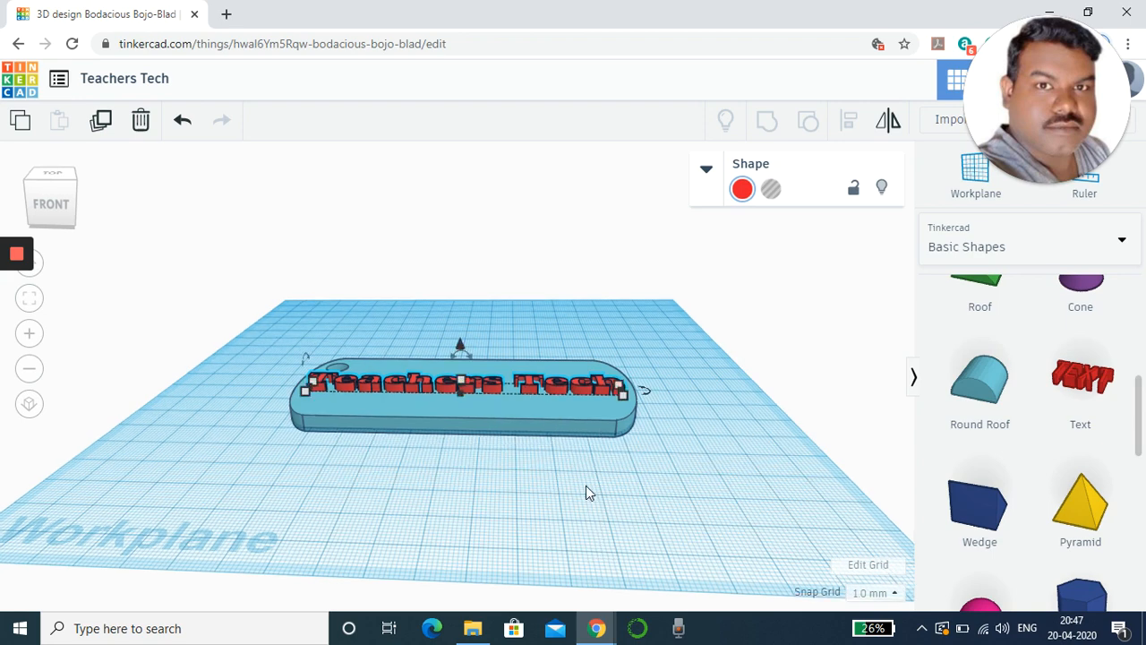
right_click_drag(595, 587, 600, 596)
key("Down")
key("Down")
key("Down")
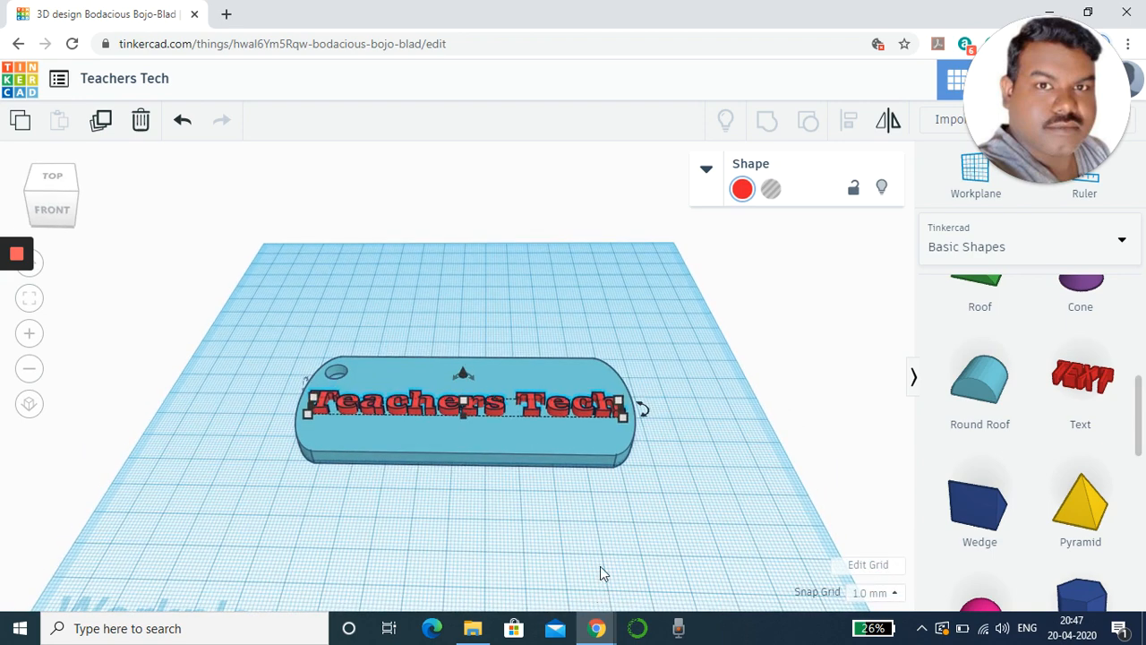
key("Down")
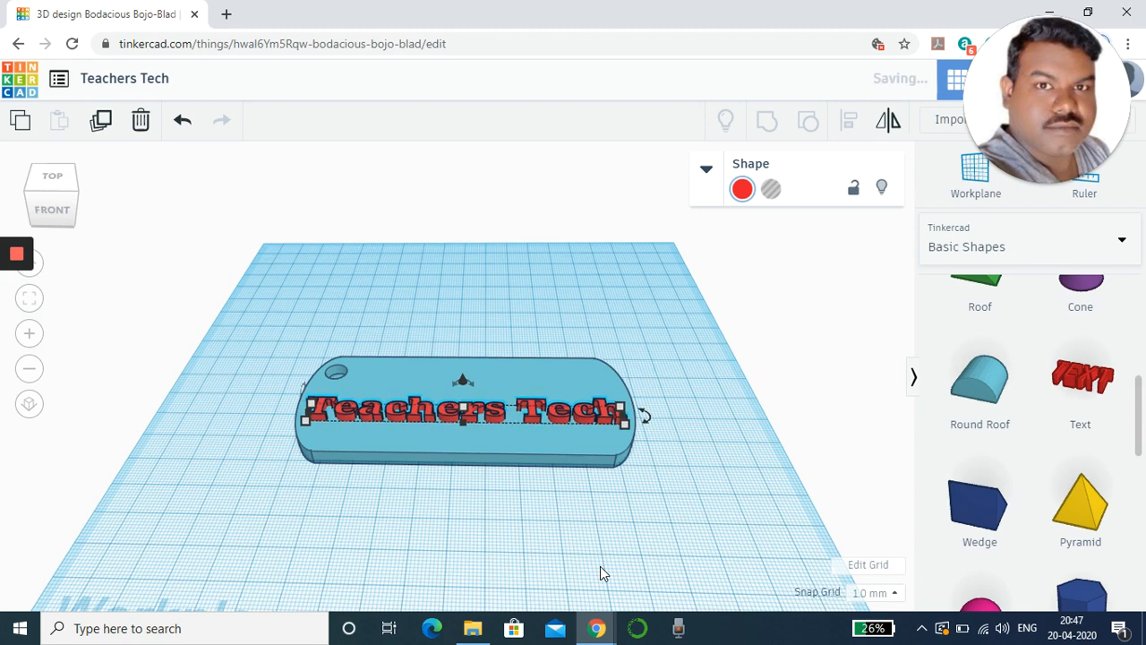
left_click(600, 566)
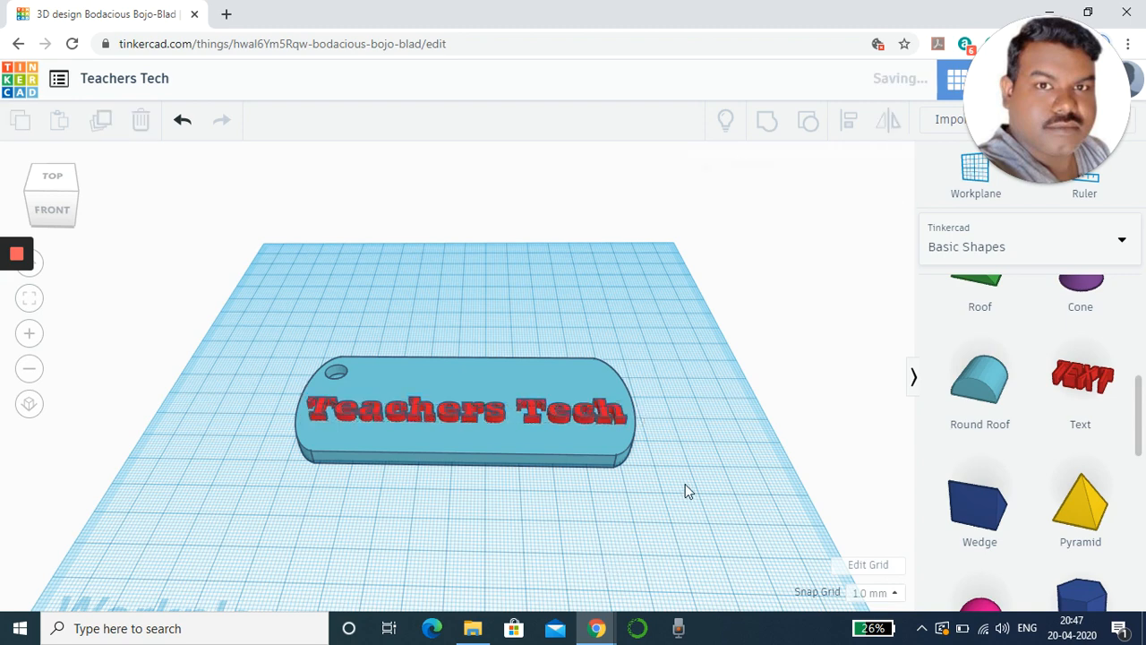
- Set the workplane on the plate's top face and place a faceted star in the corner area opposite the hole
right_click_drag(669, 523, 670, 528)
right_click_drag(678, 426, 692, 559)
scroll(1049, 387, "up", 5)
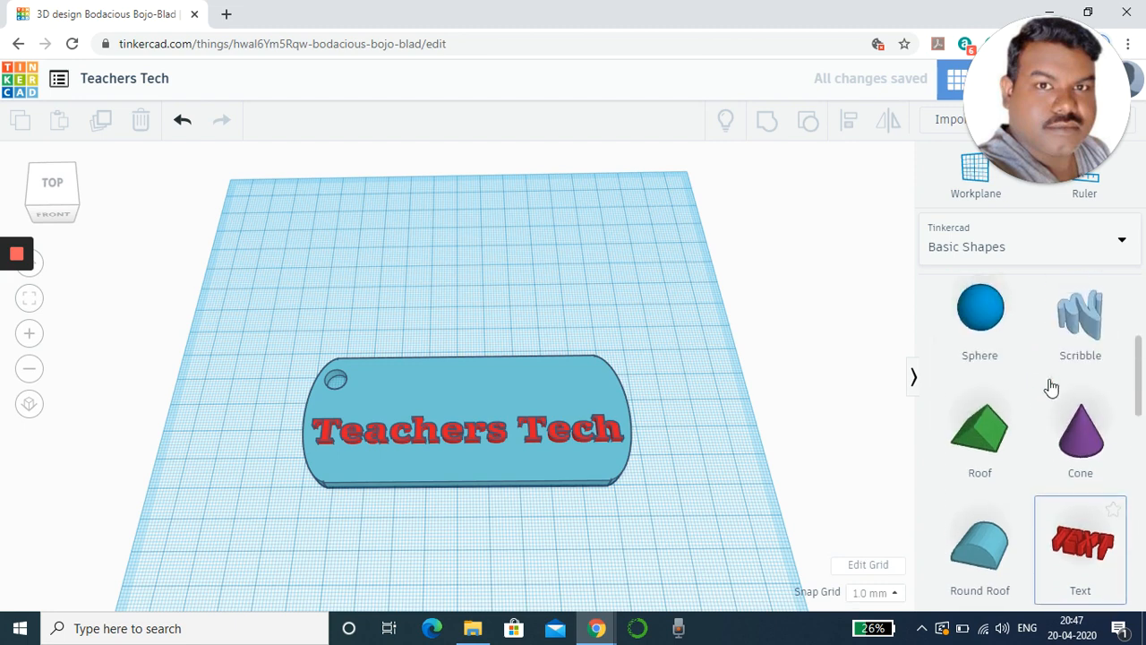
scroll(1051, 387, "down", 8)
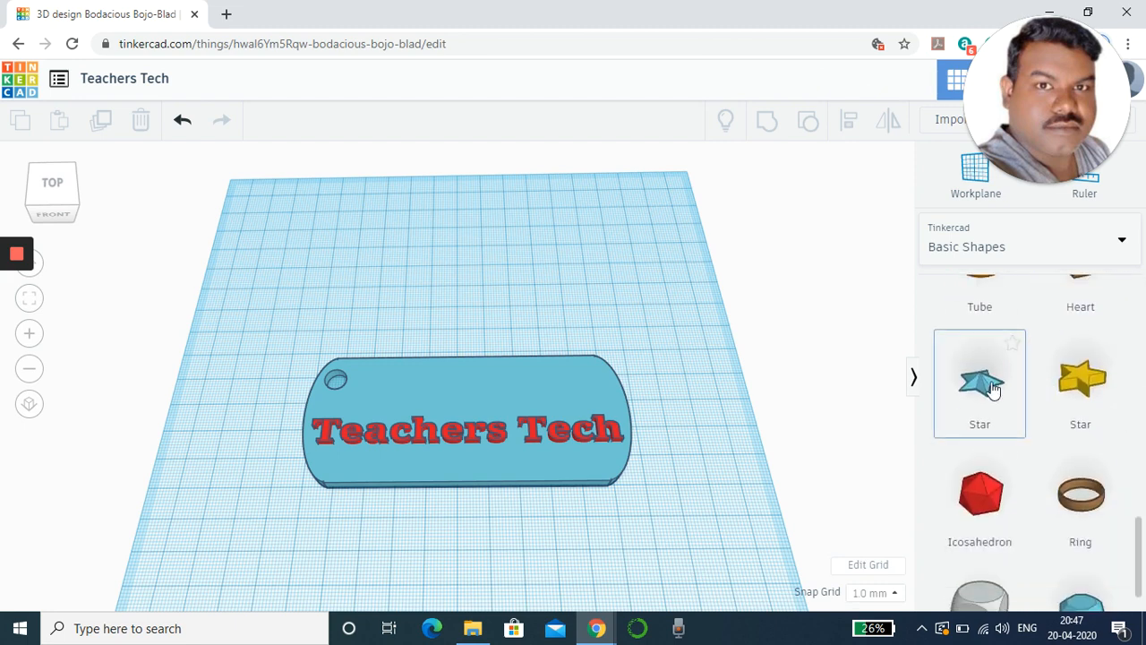
left_click_drag(992, 387, 957, 190)
left_click(957, 190)
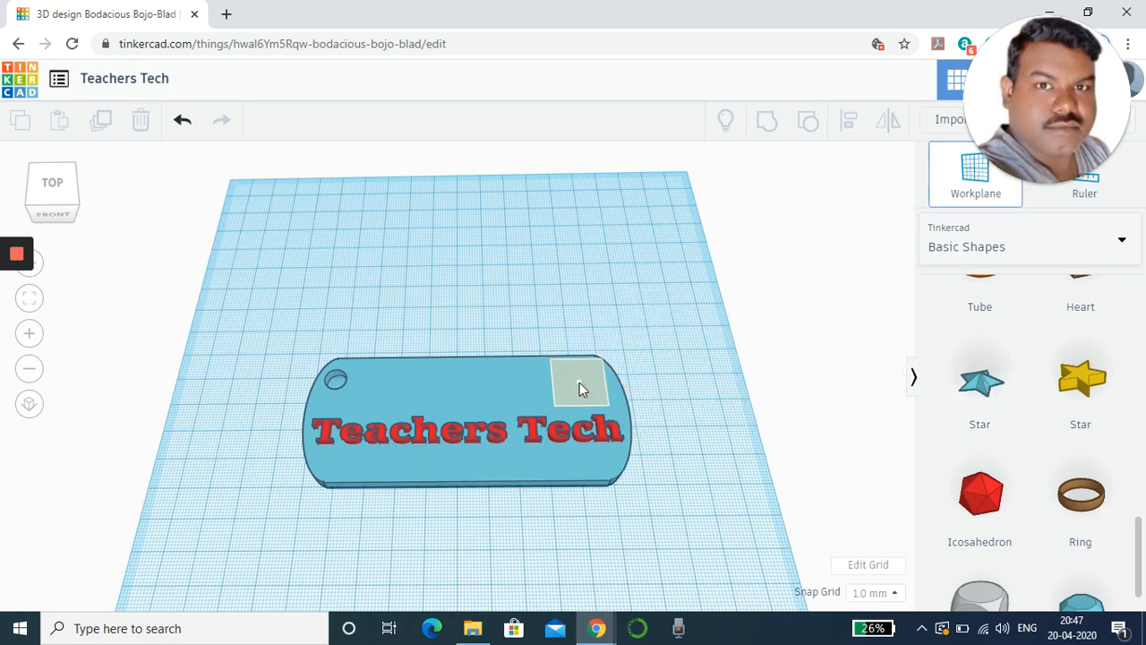
left_click(579, 383)
left_click_drag(985, 388, 582, 382)
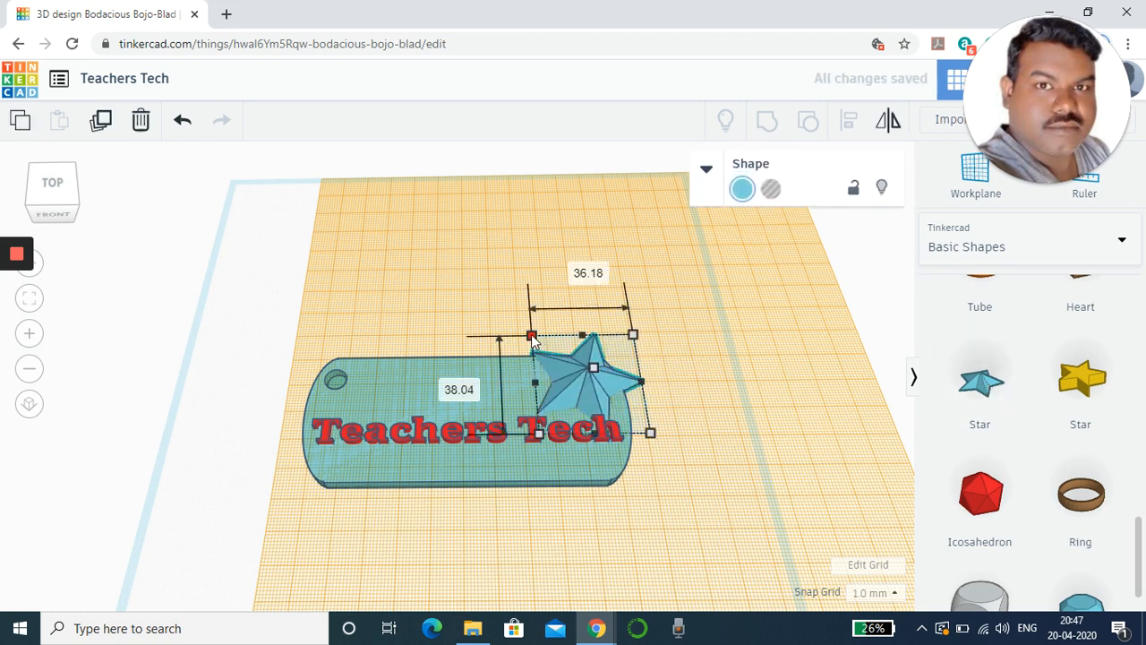
- Shrink the star to fit inside the plate's corner opposite the hole and lower its height to 4 mm
left_click_drag(531, 335, 571, 385)
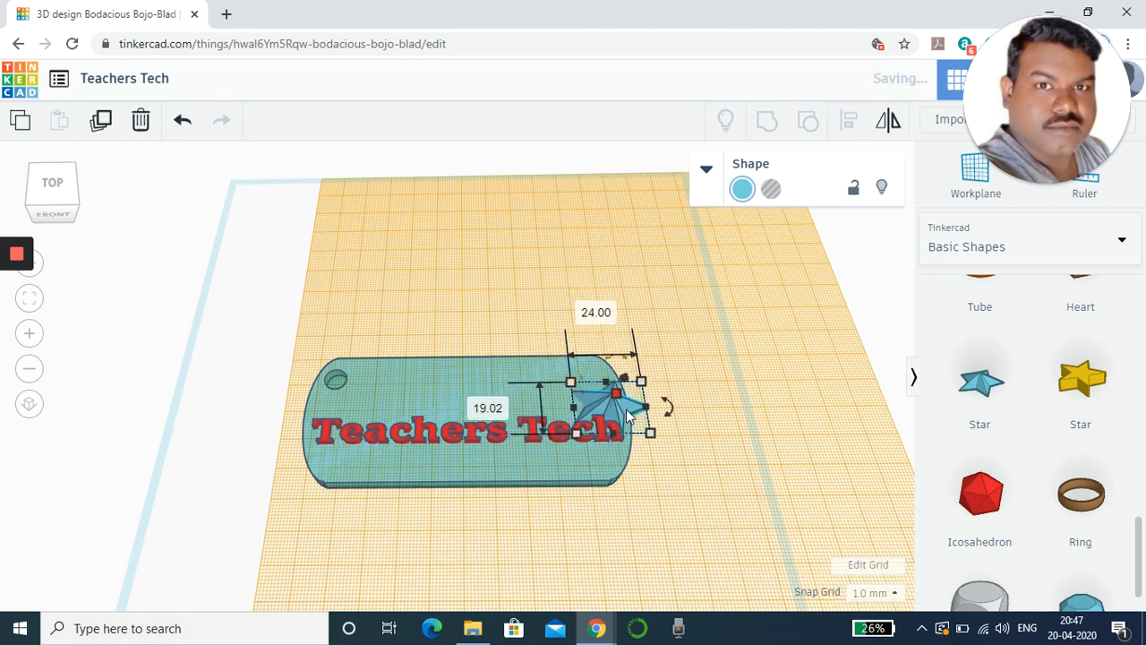
left_click_drag(628, 414, 598, 392)
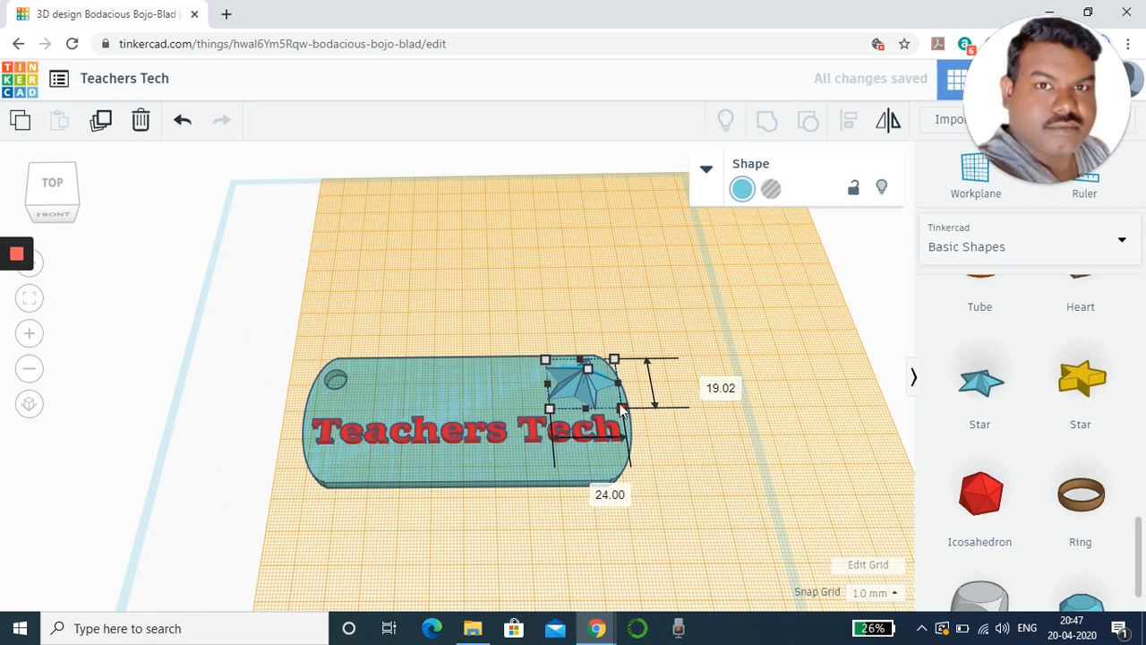
left_click_drag(622, 409, 583, 380)
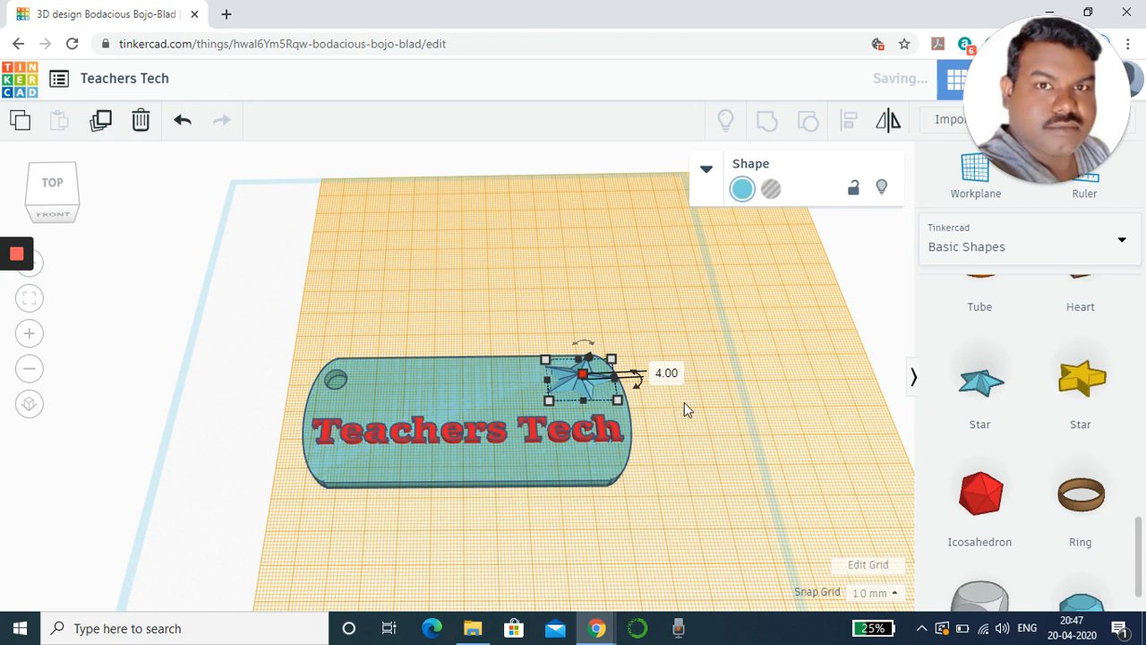
- Deselect the star and return the workplane from the plate's top face to the base grid
left_click(709, 431)
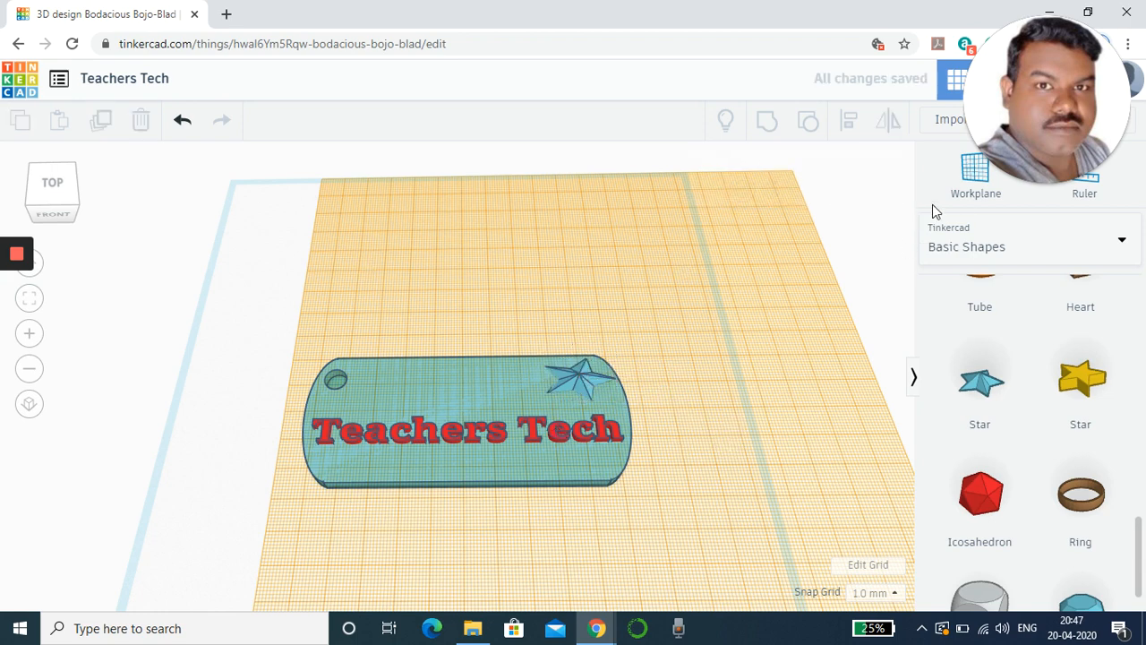
left_click(969, 184)
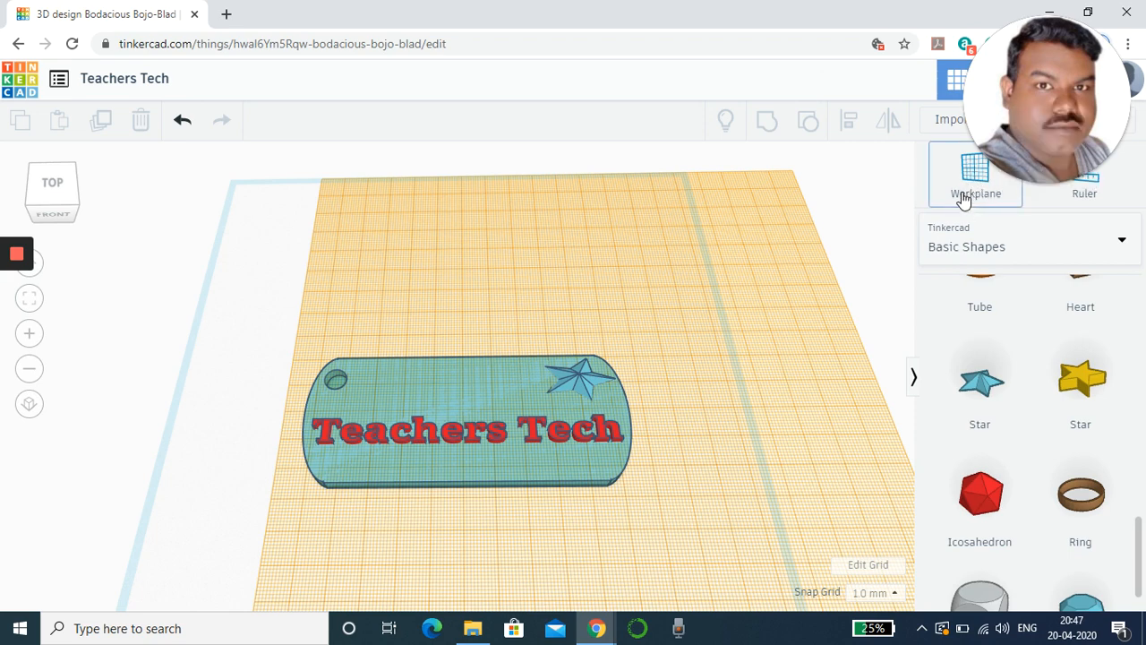
left_click(278, 320)
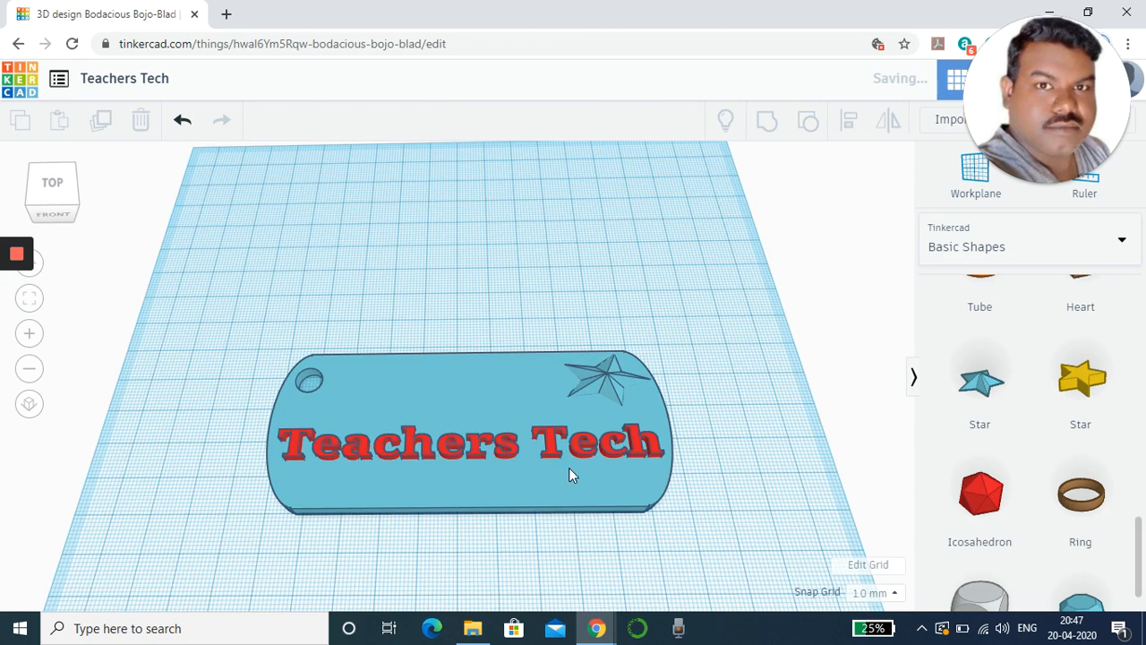
- Change the colour of the "Teachers Tech" text to yellow
left_click(579, 448)
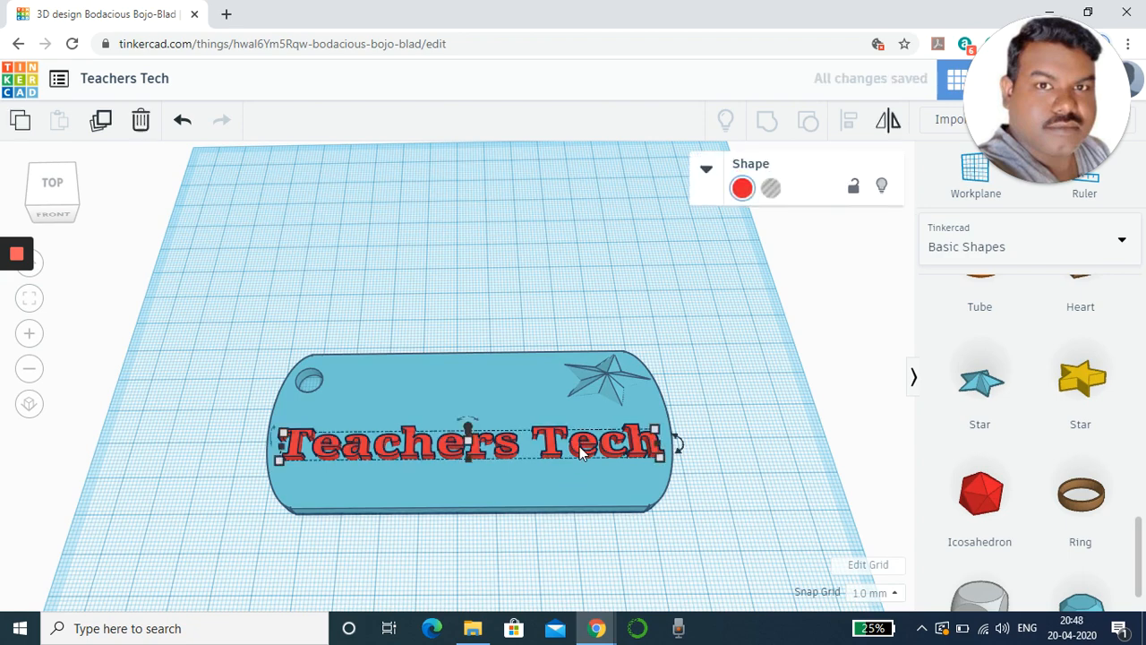
left_click(741, 191)
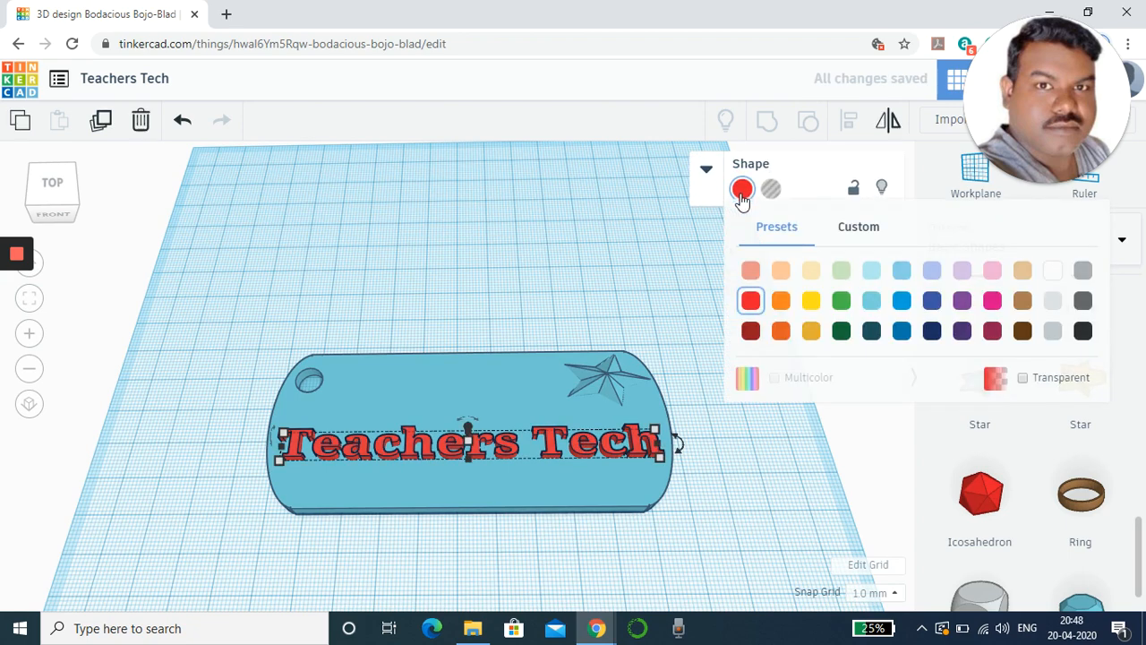
left_click(811, 306)
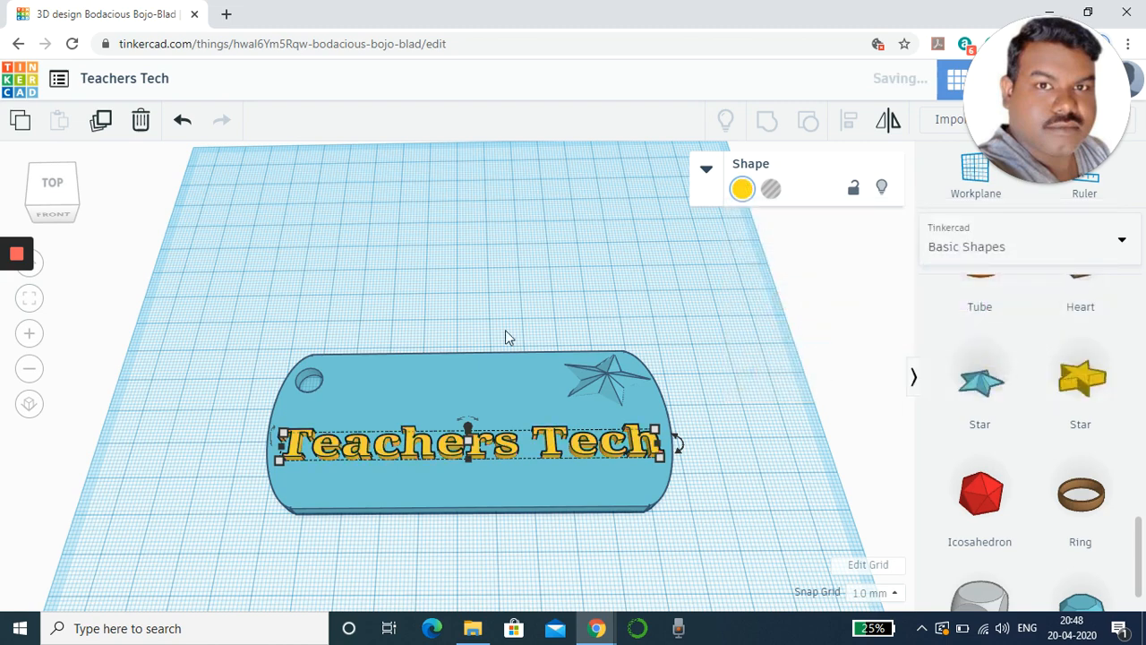
- Change the colour of the tag's base plate to green
left_click(463, 385)
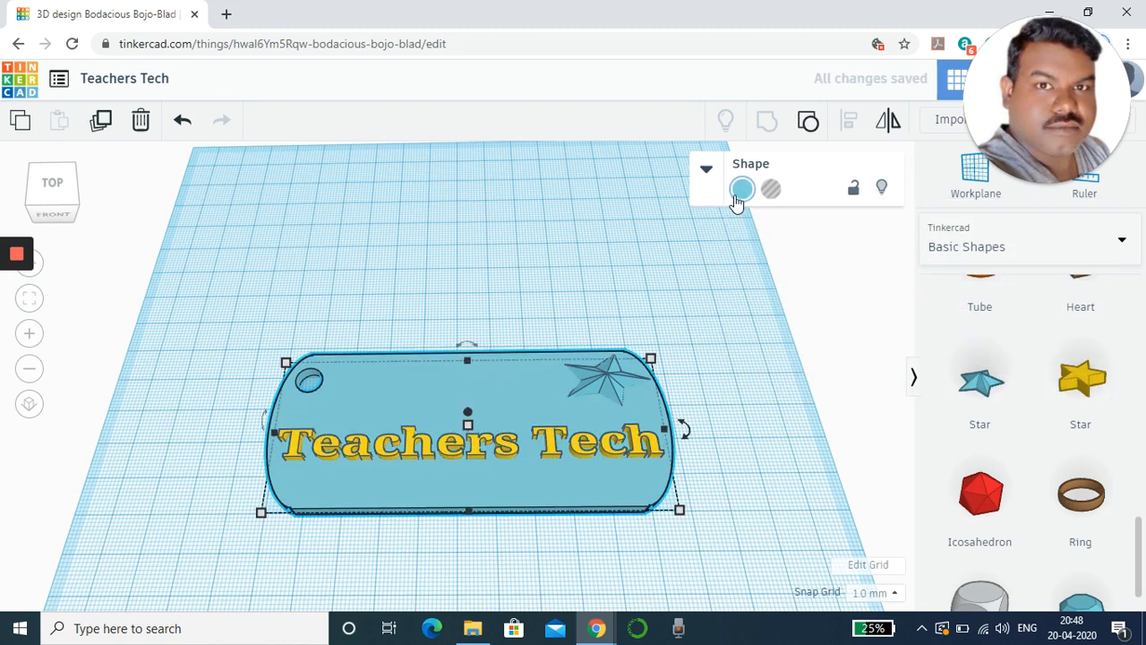
left_click(741, 190)
left_click(842, 299)
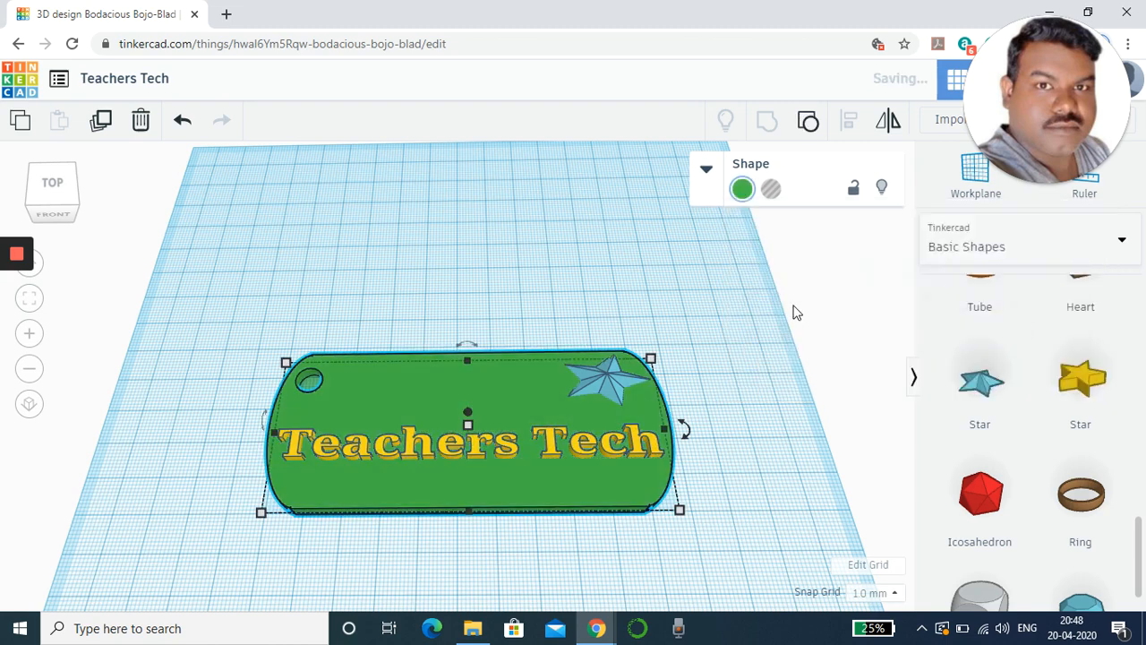
left_click(745, 373)
- Change the colour of the star on the plate to red
left_click(616, 385)
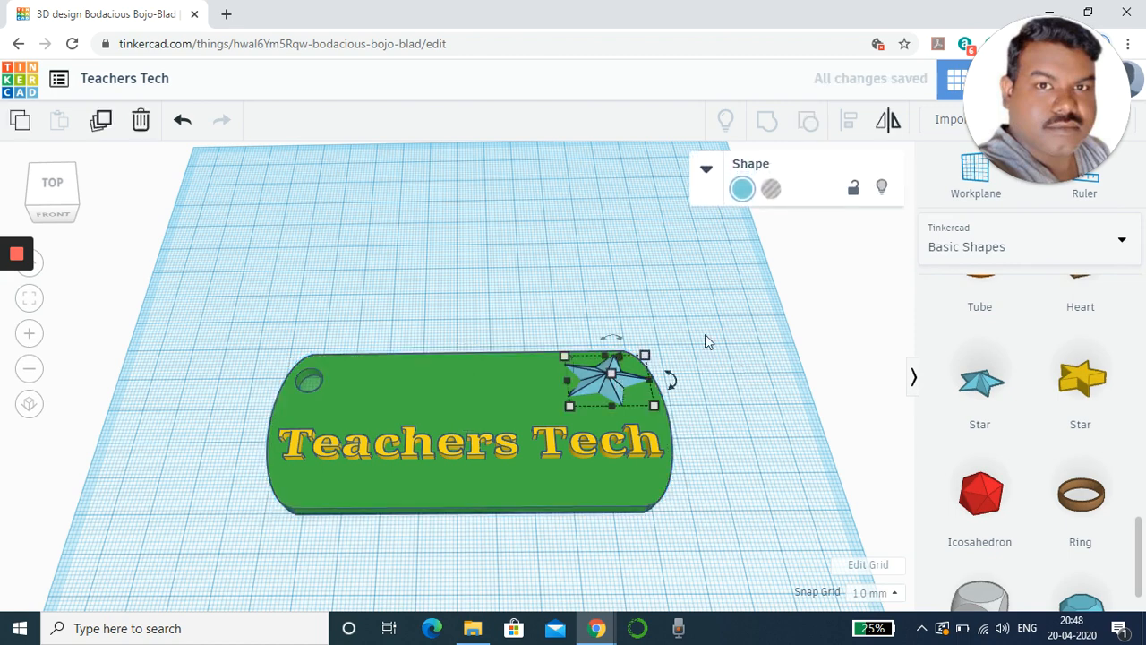
left_click(741, 189)
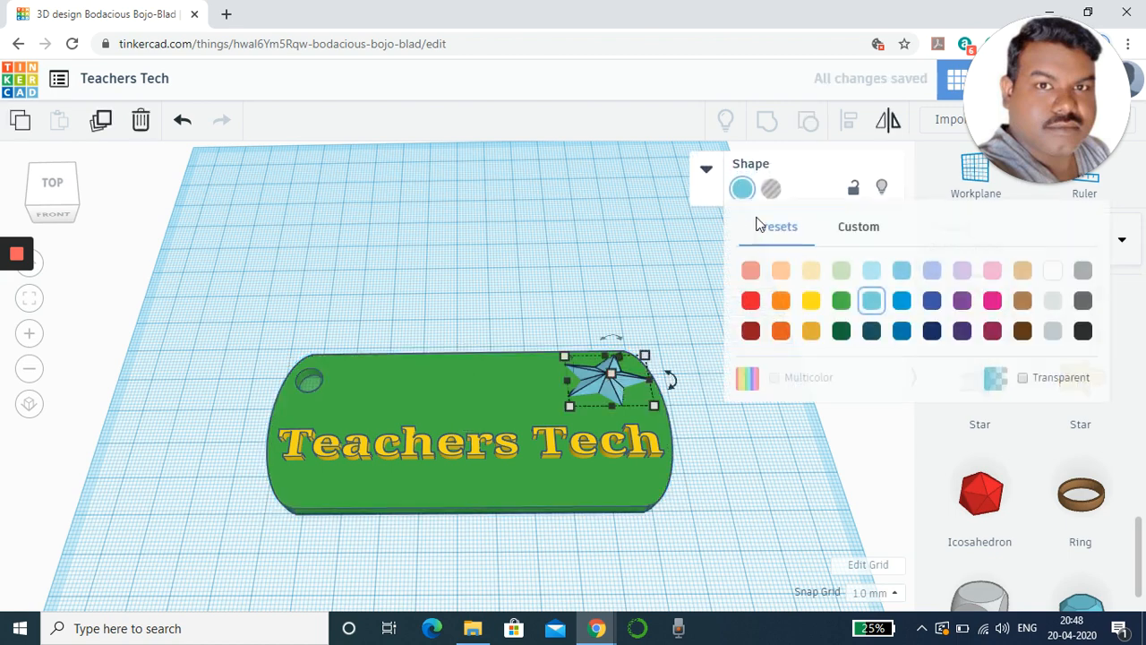
left_click(750, 301)
left_click(710, 403)
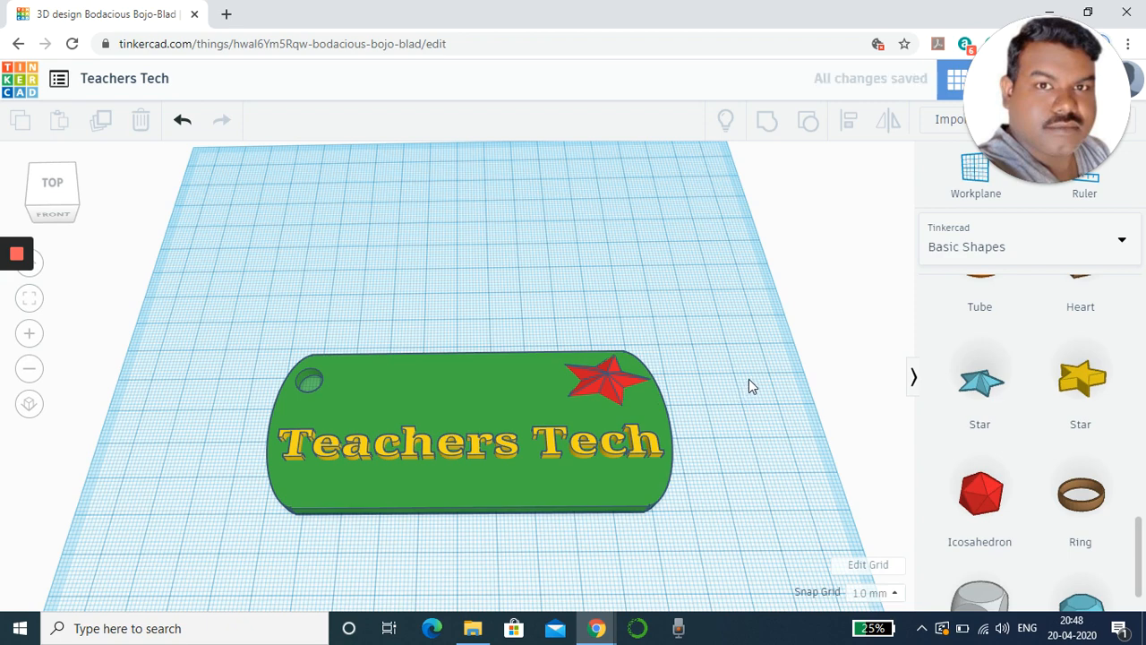
- Examine the coloured tag from above and from both front corners to check the text, star and hole
left_click(75, 207)
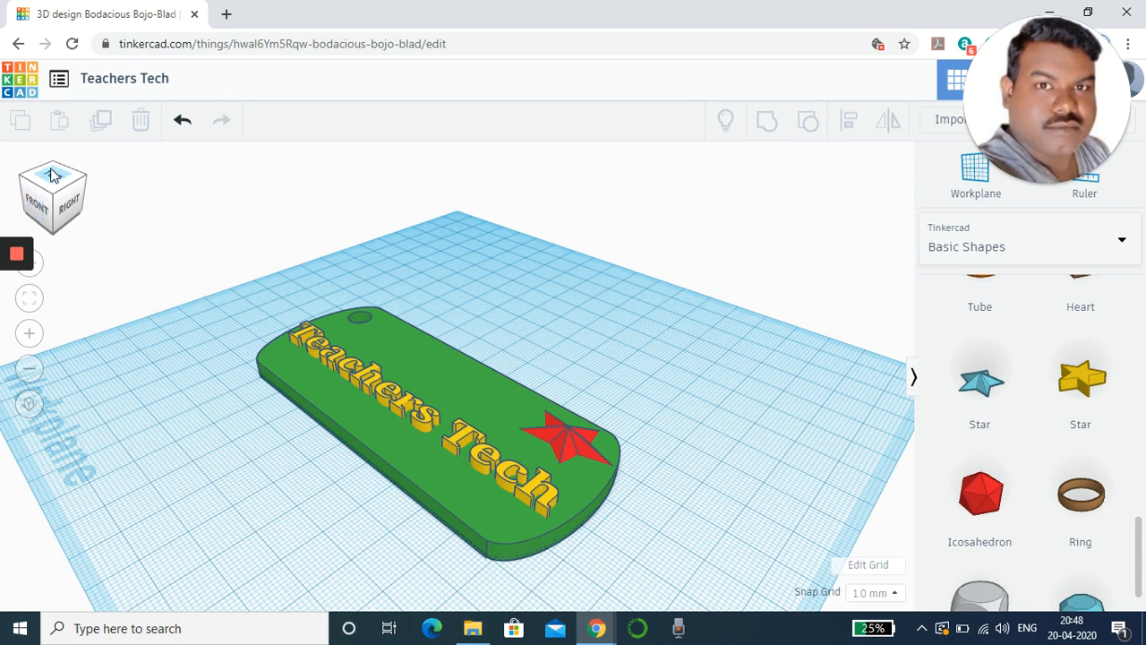
left_click(51, 175)
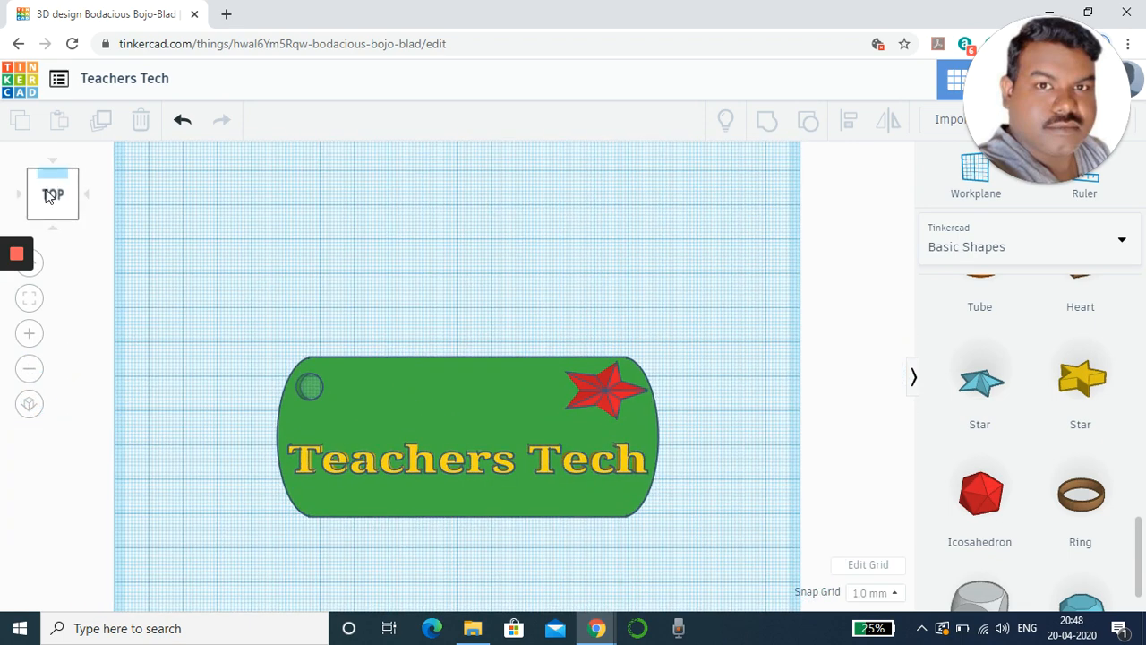
left_click(76, 223)
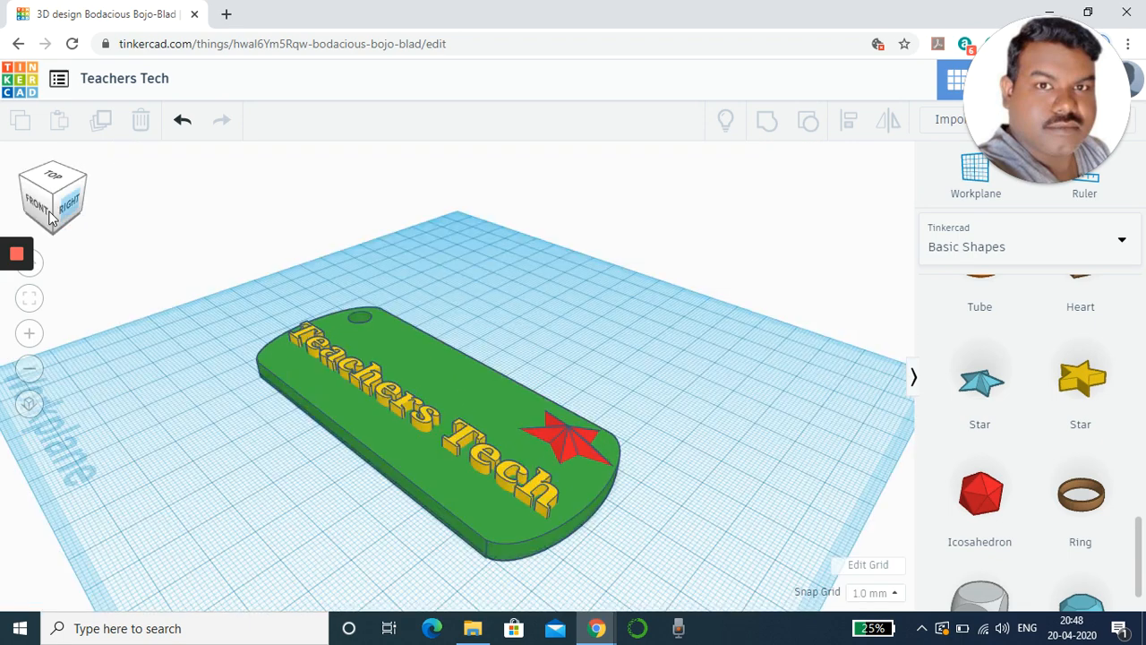
left_click(25, 184)
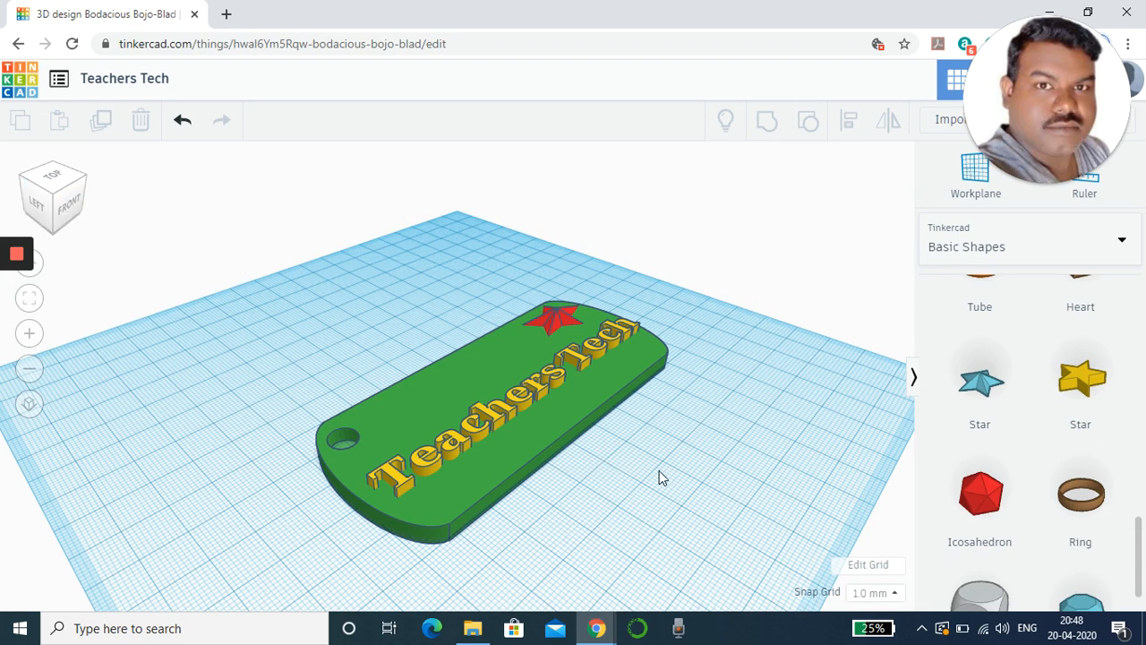
right_click_drag(529, 498, 385, 601)
left_click(699, 481)
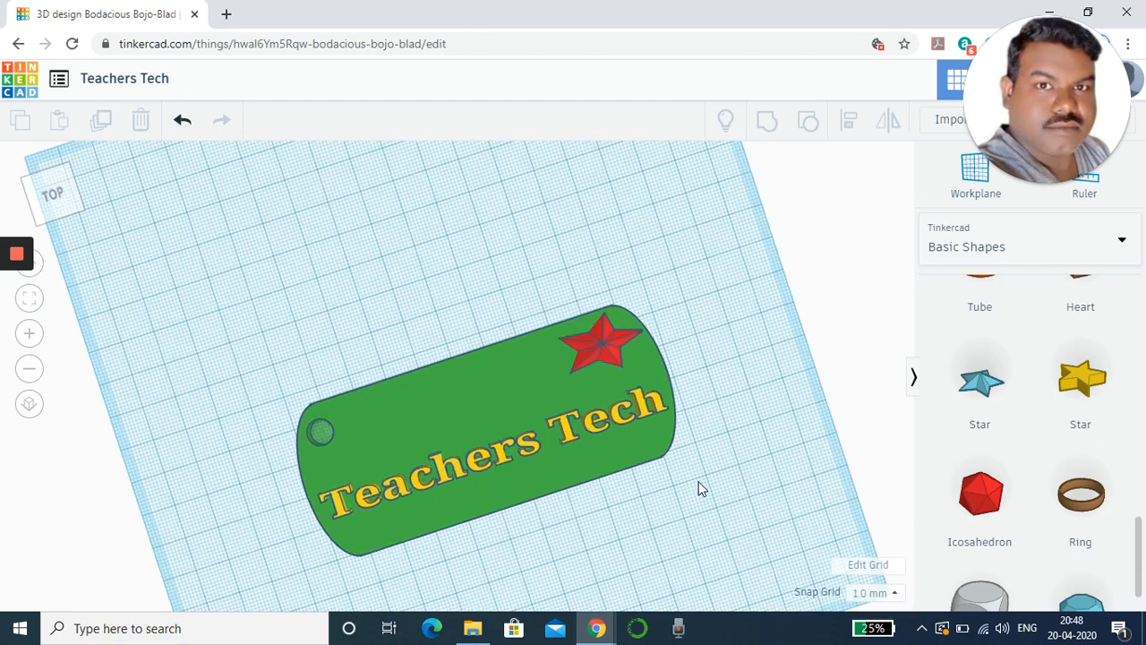
right_click_drag(679, 494, 601, 466)
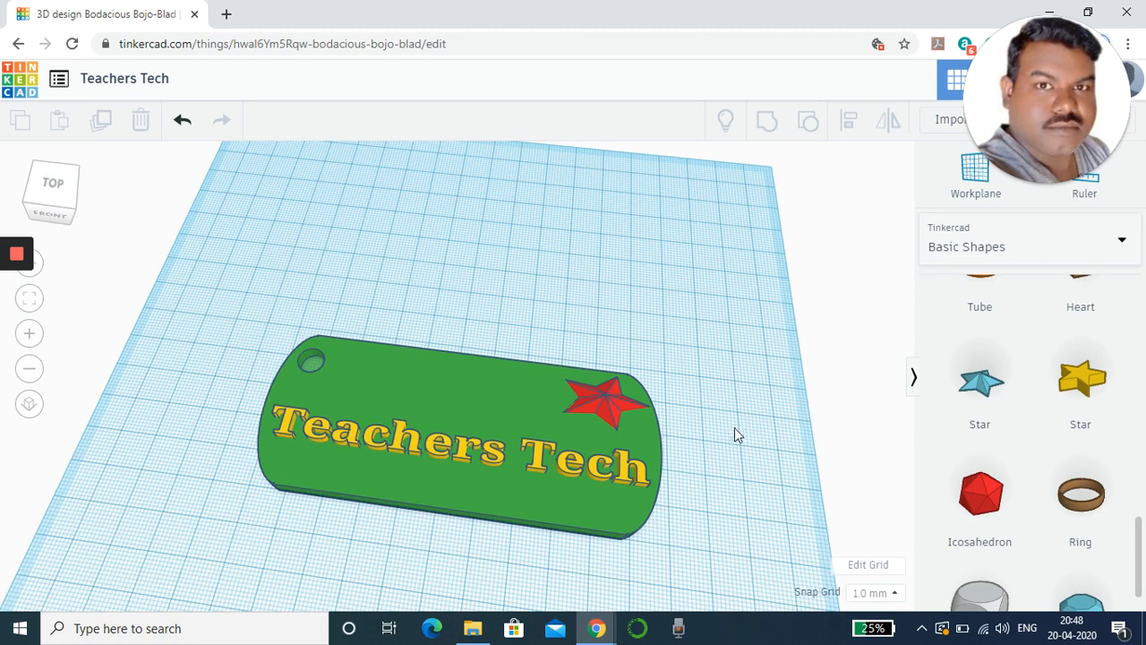
right_click_drag(734, 428, 727, 443)
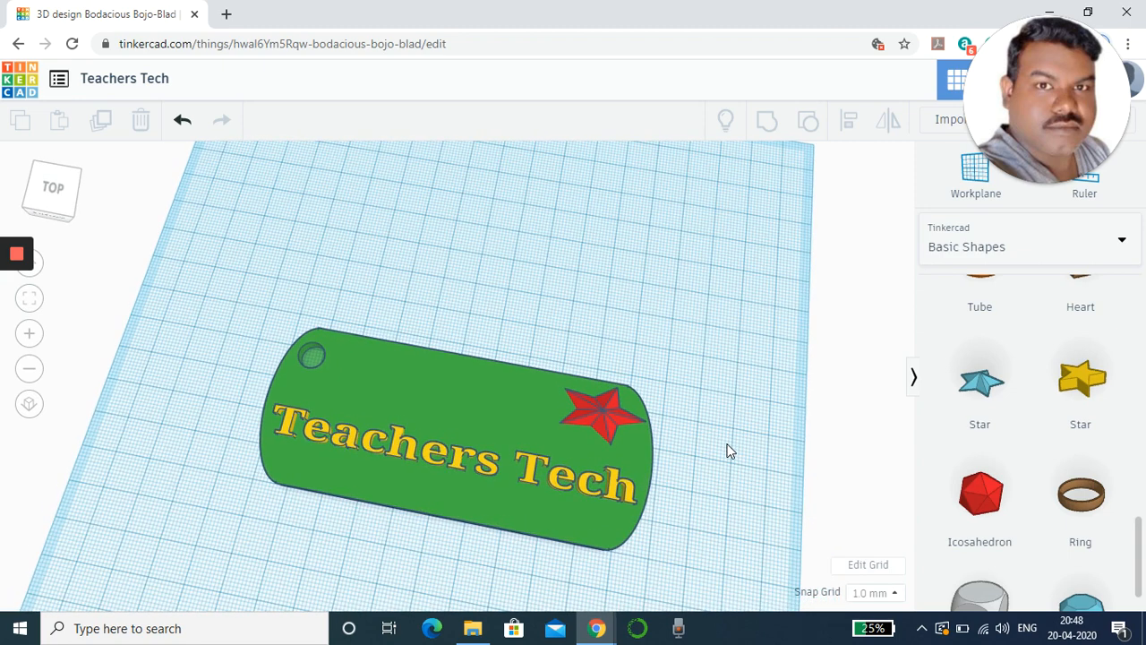